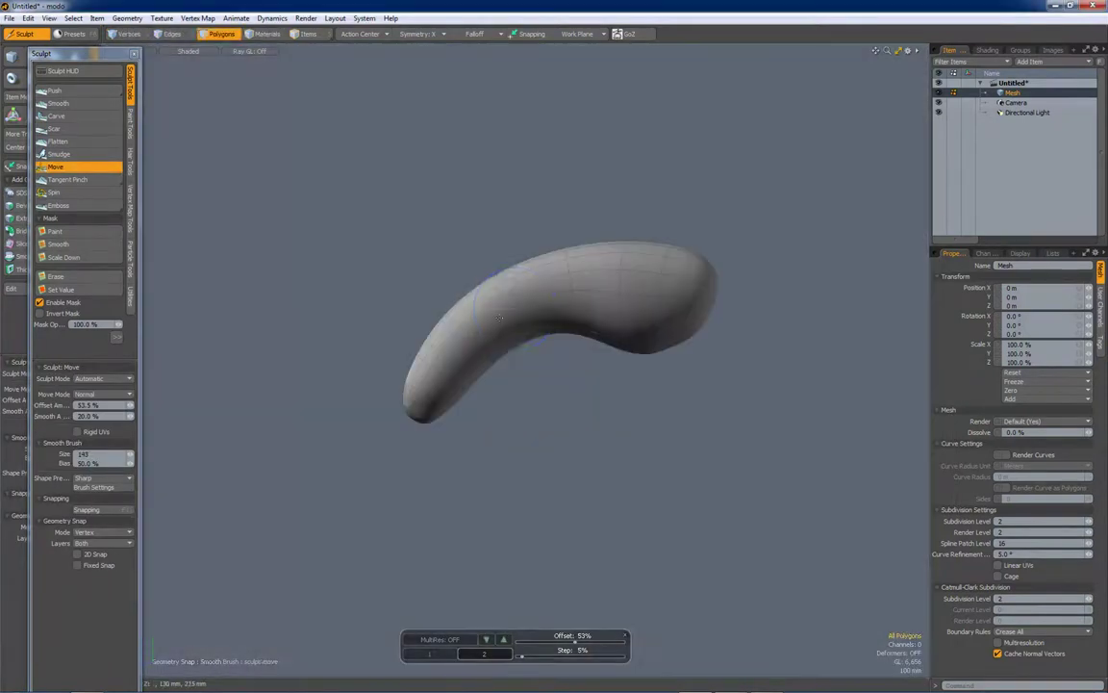
Step: Shape the curved caterpillar body with the Move brush and add a Matcap Shader that uses the BigRed image
key(w)
mouse_move(550, 371)
alt+mouse_down()
mouse_move(542, 334)
mouse_move(457, 394)
mouse_move(623, 268)
mouse_move(483, 325)
mouse_move(520, 346)
mouse_move(577, 317)
mouse_move(438, 294)
mouse_move(500, 288)
mouse_move(452, 318)
alt+mouse_up()
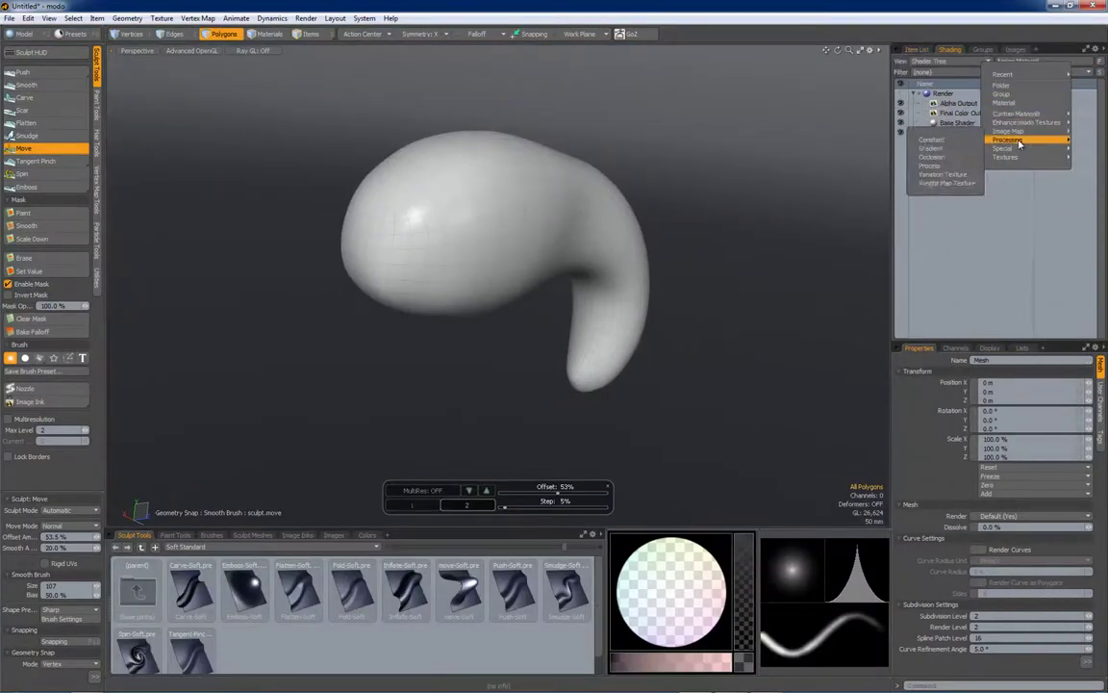
click(976, 164)
click(1001, 653)
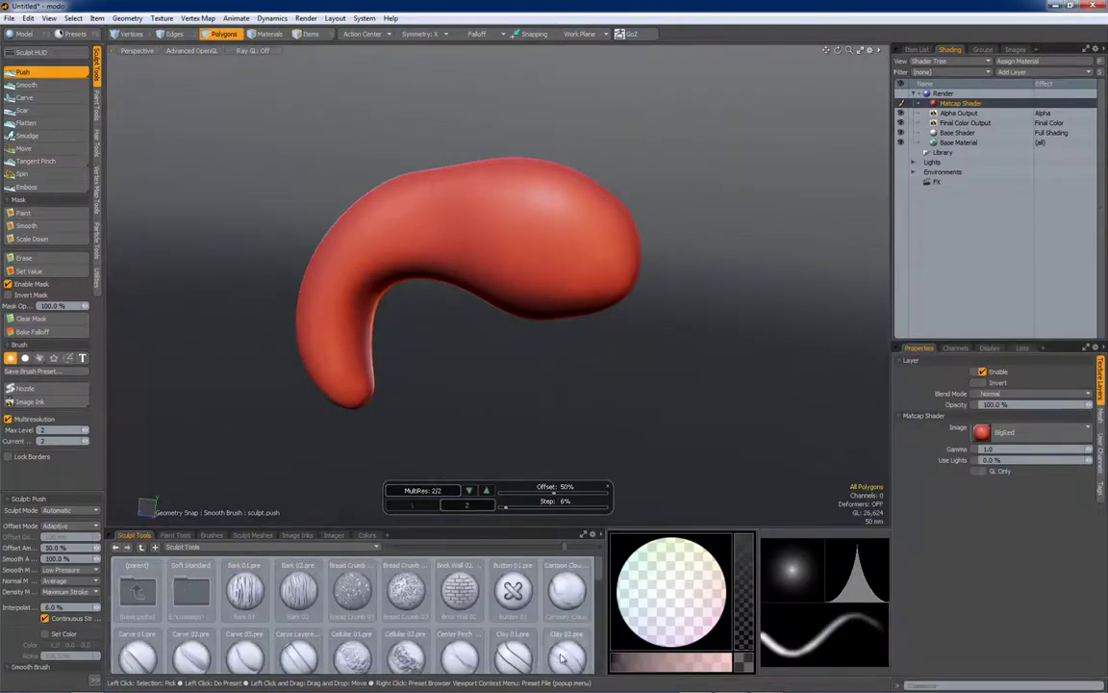
Step: Sculpt rough eye, brow and mouth forms on the thick head end with the Clay 02 brush
click(563, 657)
mouse_move(500, 269)
alt+mouse_down()
mouse_move(552, 258)
mouse_move(458, 245)
mouse_move(189, 386)
alt+mouse_up()
alt+drag(560, 276, 587, 231)
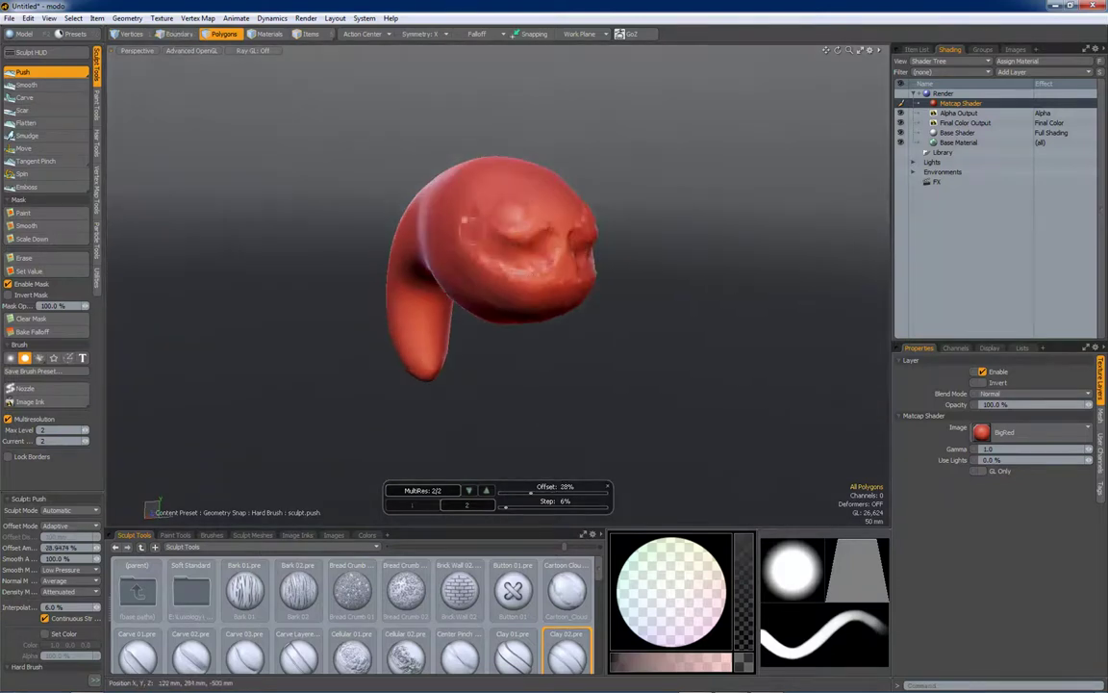
mouse_move(482, 272)
alt+mouse_down()
mouse_move(566, 240)
mouse_move(423, 212)
mouse_move(505, 227)
alt+mouse_up()
Step: Subdivide the mesh up to multiresolution level 4 and sculpt ring-shaped segments along the body
key(d)
mouse_move(377, 303)
alt+mouse_down()
mouse_move(541, 300)
mouse_move(491, 310)
mouse_move(524, 304)
mouse_move(429, 273)
alt+mouse_up()
key(d)
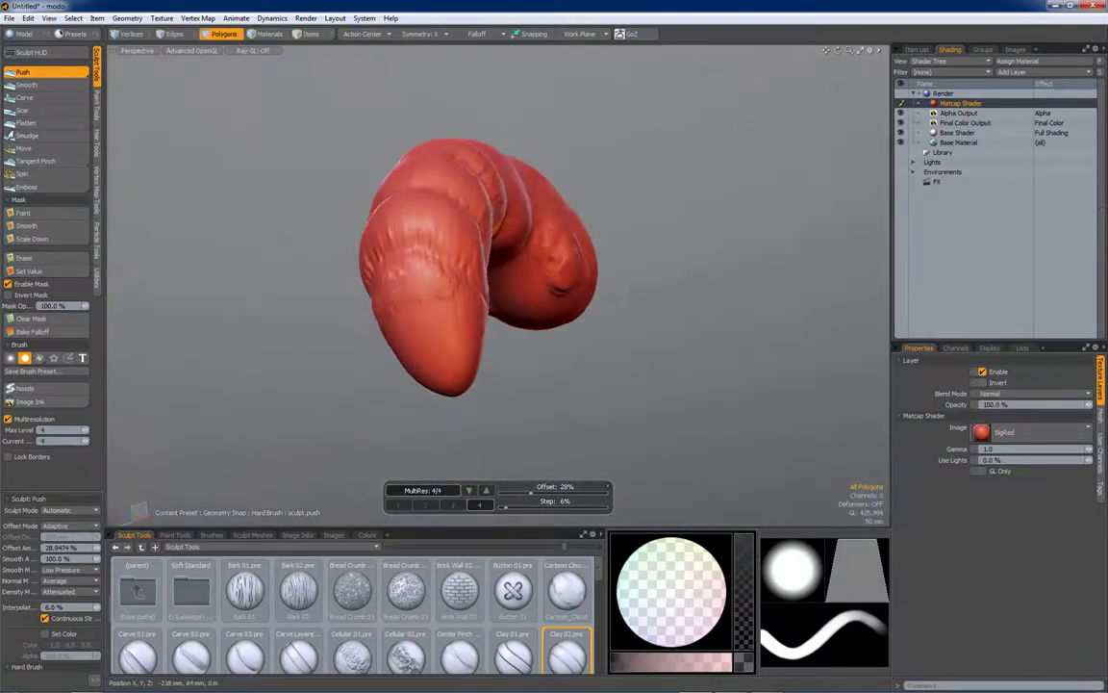
mouse_move(388, 234)
alt+mouse_down()
mouse_move(360, 248)
mouse_move(504, 303)
mouse_move(496, 204)
mouse_move(423, 270)
alt+mouse_up()
Step: Deepen the grooves between the body segments and add rounded side bumps with Clay 01 at multiresolution level 3
key(Page_Up)
mouse_move(420, 371)
alt+mouse_down()
mouse_move(517, 272)
mouse_move(514, 318)
alt+mouse_up()
mouse_move(432, 288)
alt+mouse_down()
mouse_move(413, 366)
mouse_move(552, 242)
mouse_move(495, 288)
mouse_move(558, 313)
mouse_move(500, 332)
mouse_move(625, 346)
mouse_move(635, 289)
mouse_move(575, 204)
mouse_move(433, 250)
mouse_move(423, 269)
mouse_move(453, 279)
mouse_move(435, 297)
alt+mouse_up()
key(o)
scroll(616, 241, up, 5)
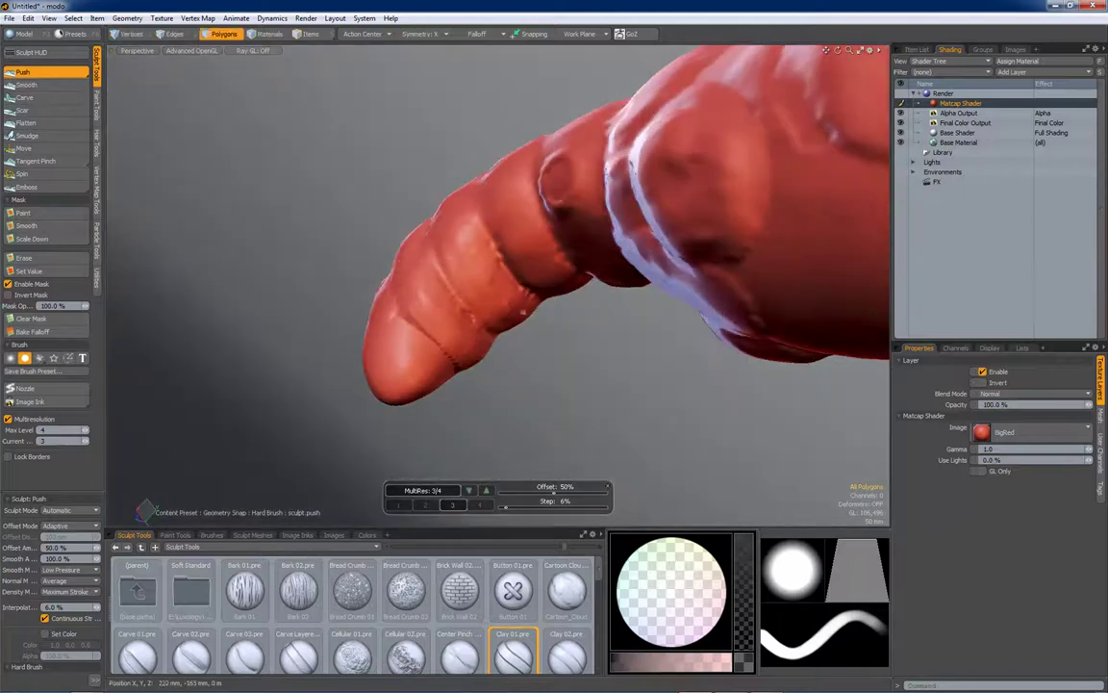
scroll(501, 289, down, 5)
alt+drag(501, 289, 635, 289)
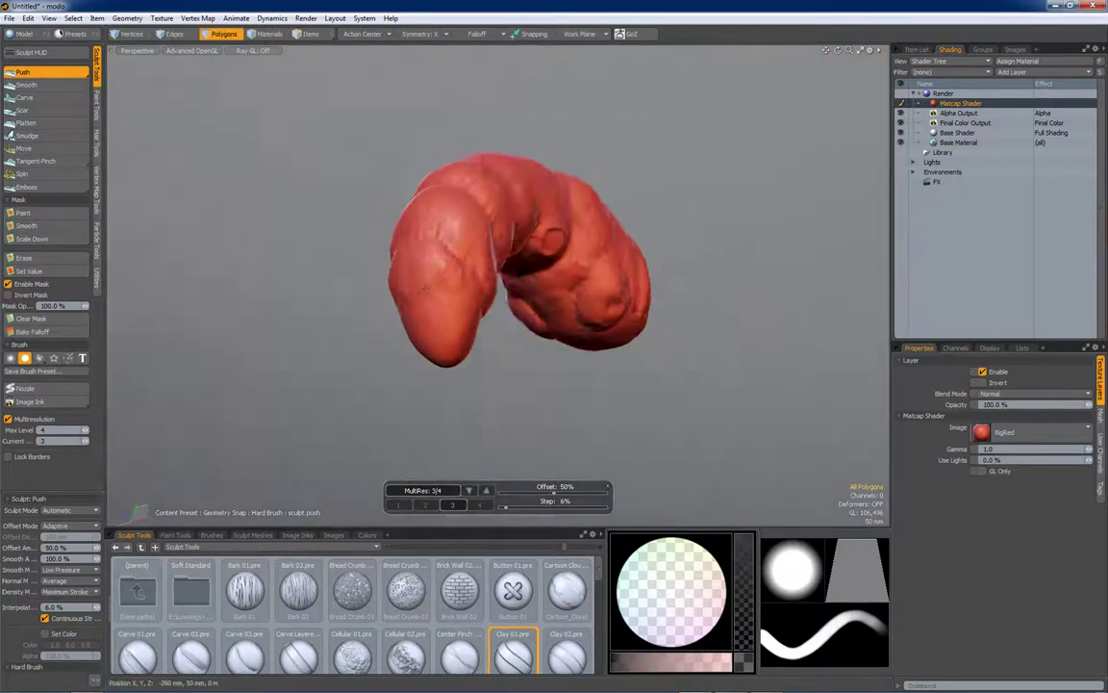
Step: Build up further folds and volume on the head and rear segments with the Clay 01 brush
alt+drag(539, 270, 464, 232)
alt+drag(500, 346, 462, 393)
key(Page_Up)
mouse_move(500, 289)
alt+mouse_down()
mouse_move(316, 255)
mouse_move(611, 170)
mouse_move(564, 371)
mouse_move(459, 280)
mouse_move(695, 199)
mouse_move(738, 321)
mouse_move(400, 279)
mouse_move(306, 207)
alt+mouse_up()
mouse_move(412, 223)
alt+mouse_down()
mouse_move(449, 237)
mouse_move(503, 197)
alt+mouse_up()
mouse_move(456, 287)
alt+mouse_down()
mouse_move(517, 263)
mouse_move(452, 271)
mouse_move(411, 306)
mouse_move(629, 331)
alt+mouse_up()
Step: Save the scene as Catepillar_0001.lxo in the HALLOWEEN folder
key(ctrl+s)
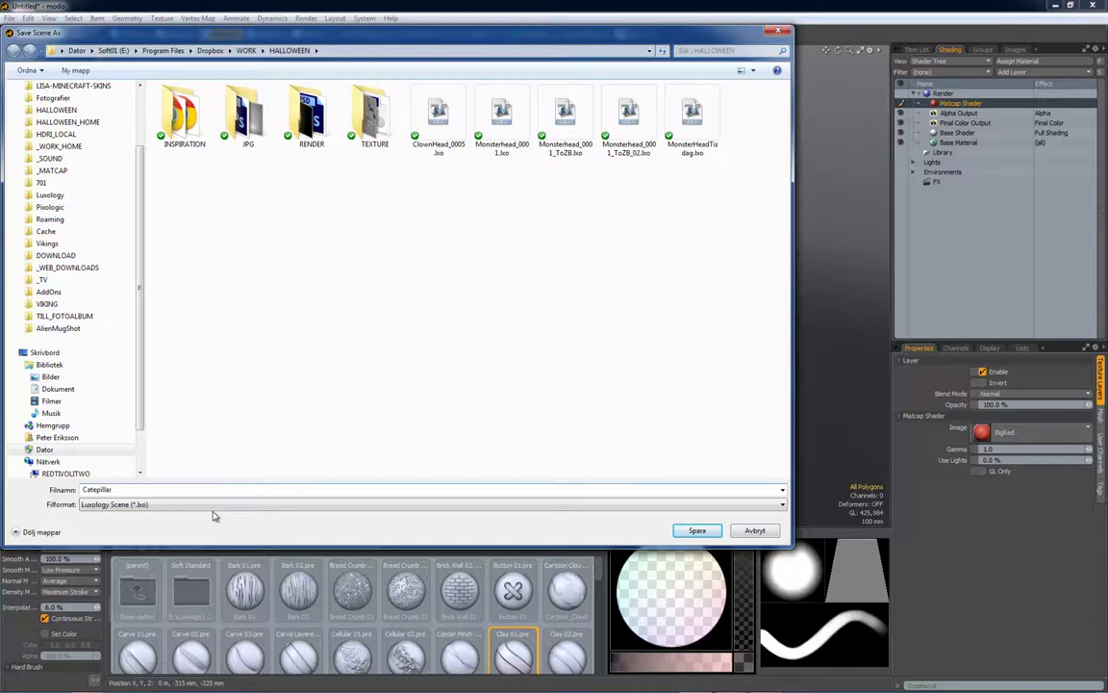
click(697, 530)
Step: Sculpt the wide mouth crease and the rings around the eyes on the head with Clay 01
mouse_move(520, 235)
alt+mouse_down()
mouse_move(468, 165)
mouse_move(452, 192)
mouse_move(423, 202)
alt+mouse_up()
alt+drag(483, 299, 396, 308)
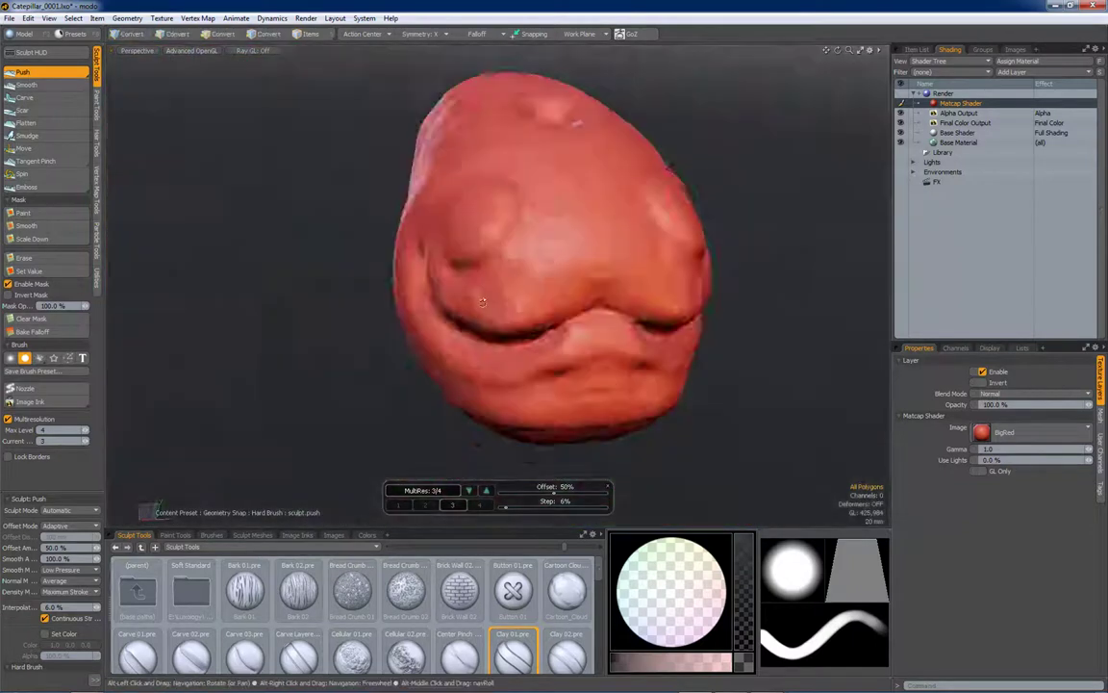
alt+drag(550, 217, 510, 350)
mouse_move(562, 309)
alt+mouse_down()
mouse_move(539, 250)
mouse_move(577, 195)
mouse_move(560, 286)
mouse_move(336, 344)
alt+mouse_up()
mouse_move(515, 287)
alt+mouse_down()
mouse_move(490, 308)
mouse_move(543, 243)
mouse_move(552, 326)
mouse_move(378, 336)
alt+mouse_up()
mouse_move(485, 270)
alt+mouse_down()
mouse_move(598, 198)
mouse_move(521, 356)
mouse_move(442, 338)
alt+mouse_up()
alt+drag(545, 311, 374, 261)
Step: Adjust the head's proportions with the Move brush down to multiresolution level 2, adding volume with Clay 01 in between
click(23, 149)
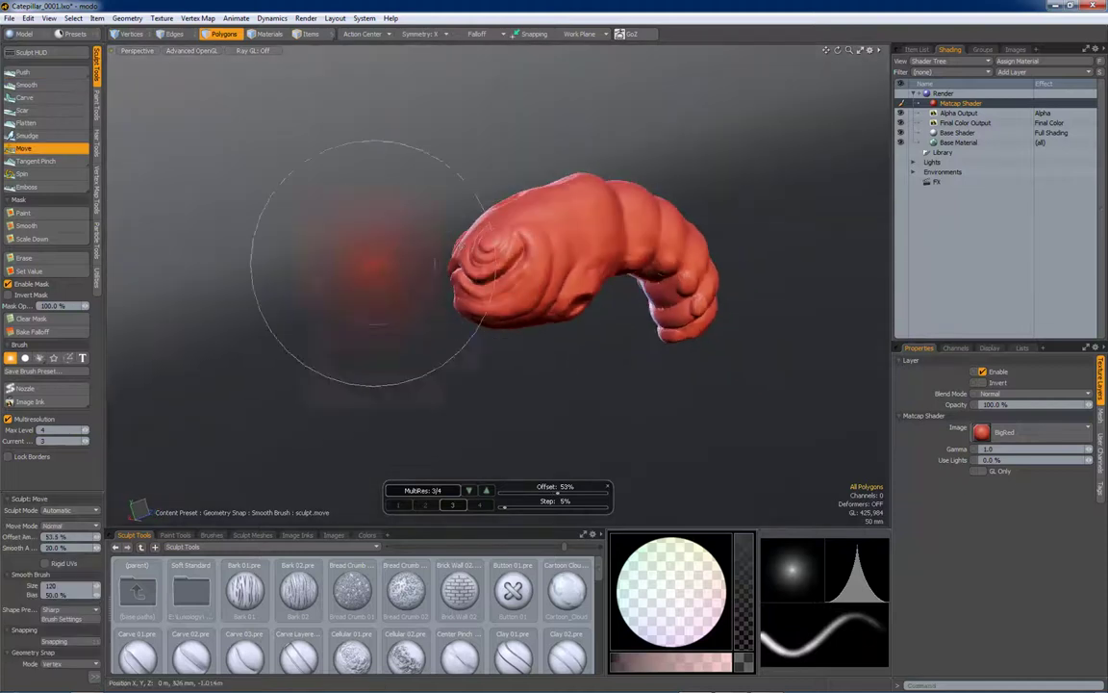
alt+drag(491, 265, 525, 498)
click(513, 650)
mouse_move(491, 317)
alt+mouse_down()
mouse_move(477, 244)
mouse_move(464, 232)
mouse_move(510, 278)
mouse_move(568, 308)
mouse_move(690, 272)
mouse_move(449, 273)
alt+mouse_up()
click(39, 147)
key(Page_Down)
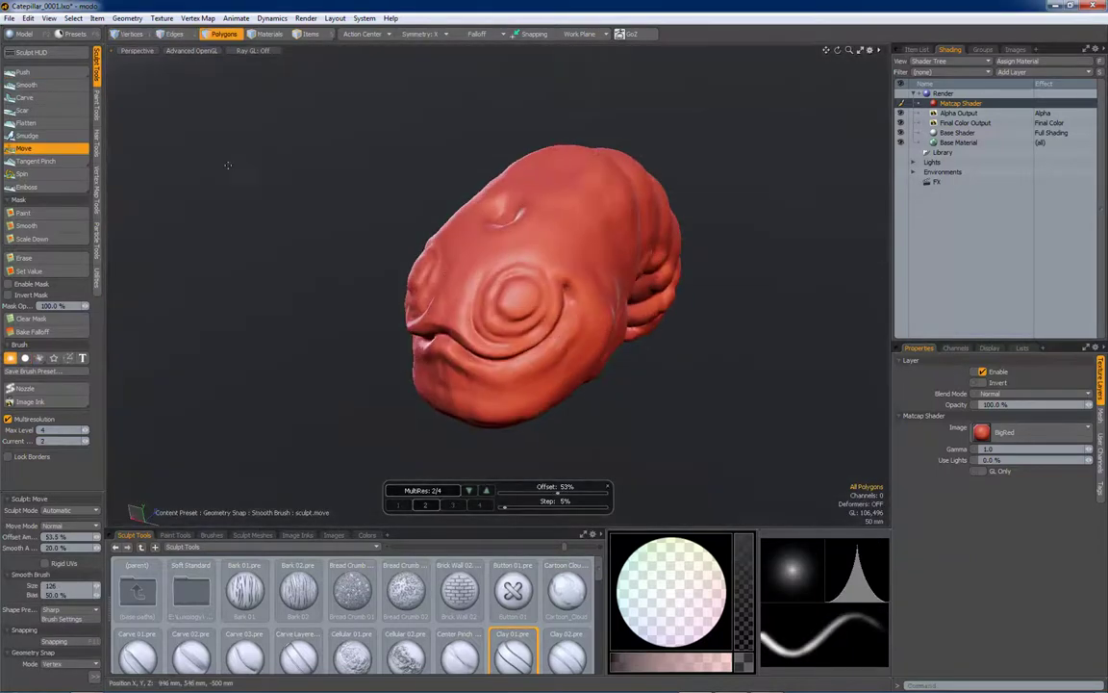
Step: Rework the eye with Clay 01 at multiresolution levels 2 and 3, forming a round eyeball with surrounding rings and cheek folds
scroll(503, 291, up, 5)
scroll(503, 290, down, 3)
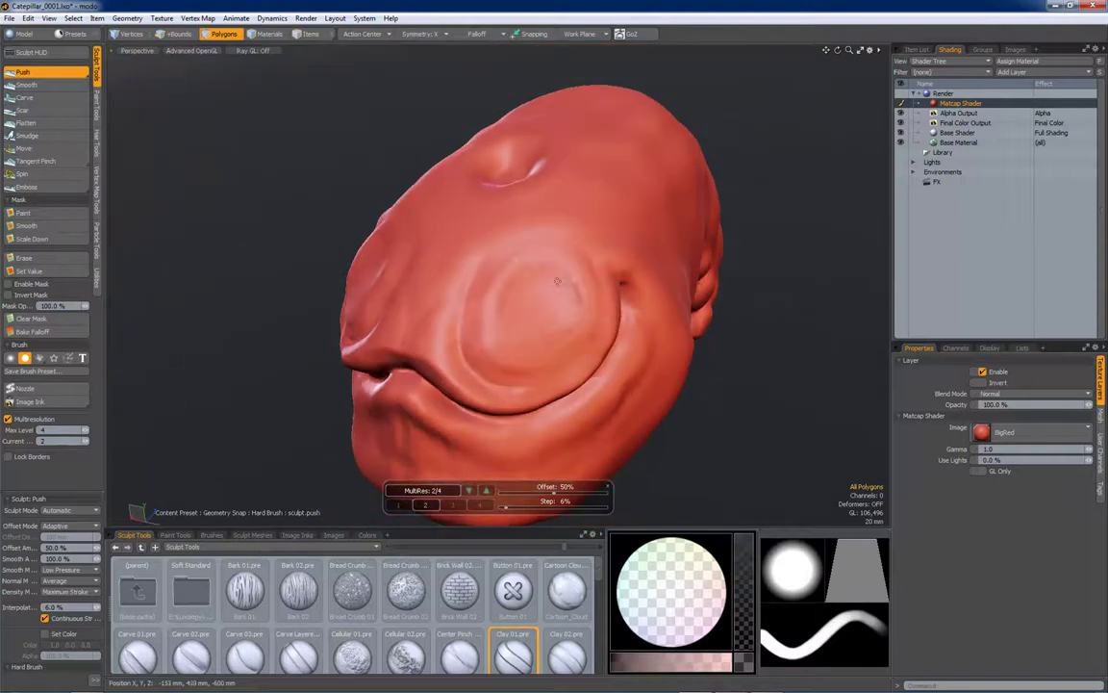
mouse_move(529, 288)
alt+mouse_down()
mouse_move(375, 289)
mouse_move(414, 284)
alt+mouse_up()
key(Page_Up)
scroll(432, 288, up, 3)
alt+drag(558, 241, 569, 304)
alt+drag(481, 288, 485, 344)
alt+drag(586, 304, 404, 204)
alt+drag(429, 284, 506, 192)
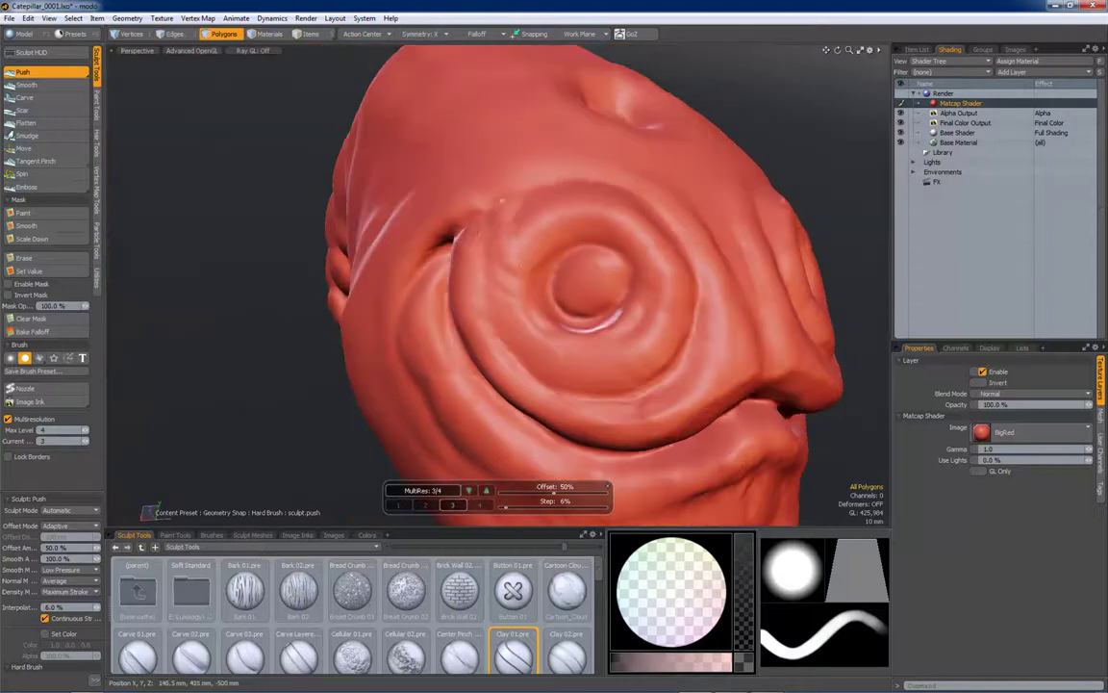
Step: Sculpt raised, hollowed leg sockets along the sides of the body segments with Clay 01 at multiresolution level 3
scroll(517, 281, down, 5)
alt+drag(517, 280, 590, 255)
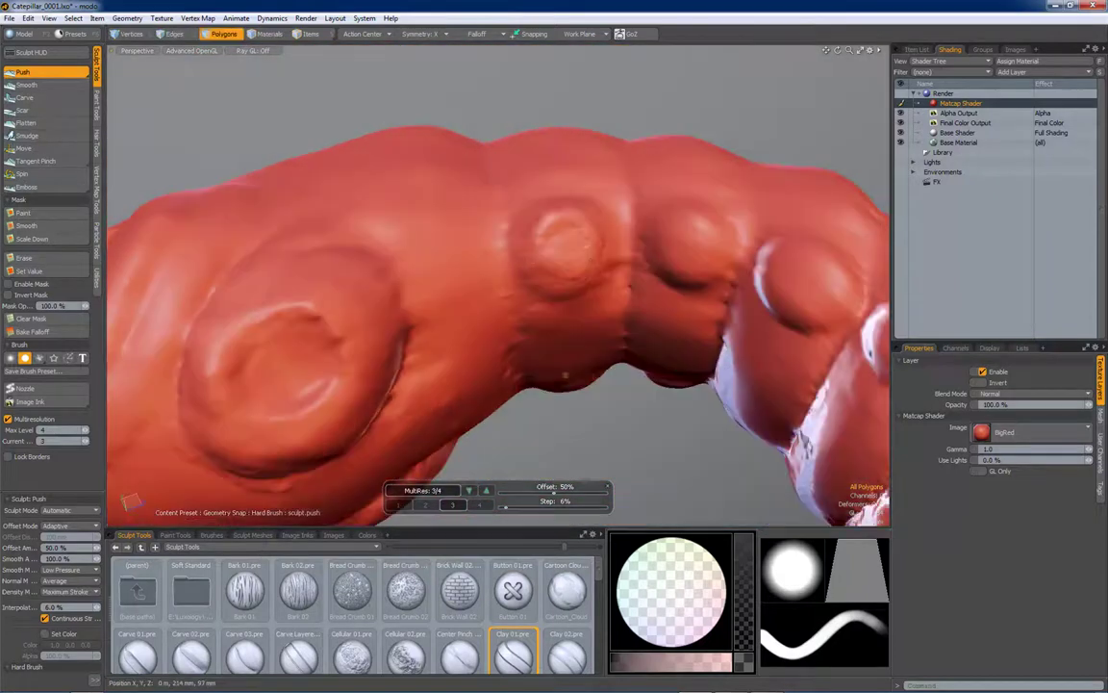
alt+drag(569, 383, 567, 356)
key(3)
alt+drag(389, 129, 468, 297)
alt+drag(557, 347, 513, 384)
alt+drag(390, 358, 538, 364)
alt+drag(542, 304, 501, 480)
alt+drag(301, 268, 336, 288)
mouse_move(427, 366)
alt+mouse_down()
mouse_move(269, 311)
mouse_move(288, 192)
mouse_move(395, 243)
mouse_move(413, 371)
alt+mouse_up()
alt+drag(255, 332, 384, 298)
alt+drag(312, 352, 558, 330)
mouse_move(503, 248)
middle_down()
mouse_move(590, 340)
mouse_move(568, 332)
mouse_move(616, 322)
mouse_move(613, 270)
mouse_move(558, 327)
middle_up()
Step: Carve crisp creases and fine wrinkles into the body segments with Carve 03, working up to multiresolution level 4
scroll(327, 596, down, 1)
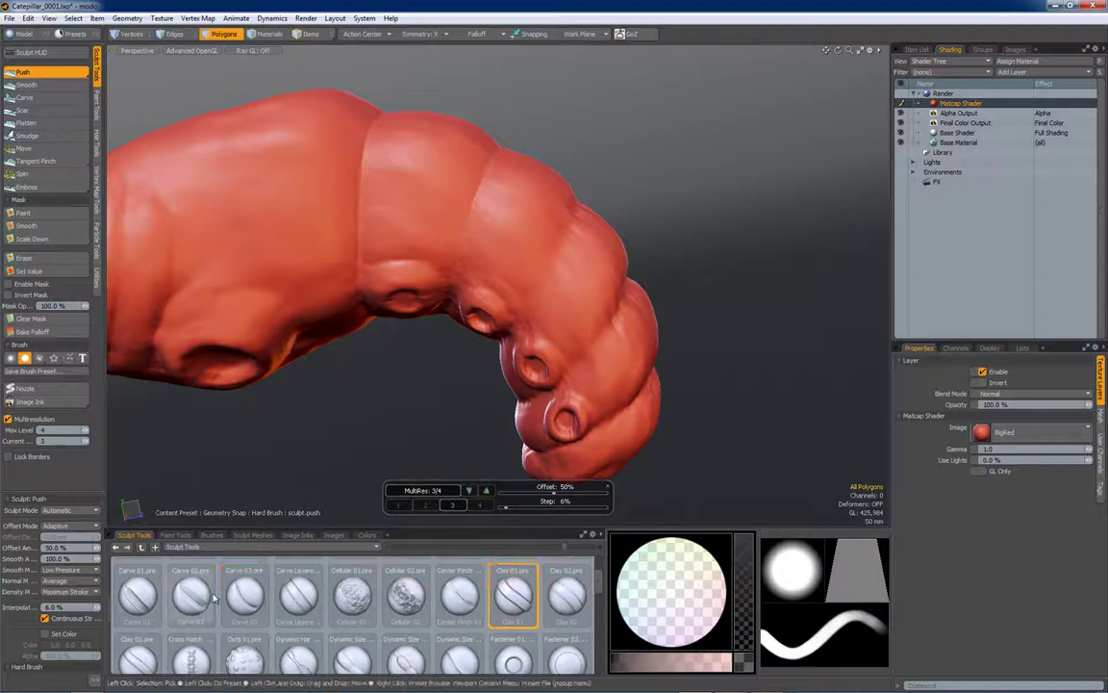
click(244, 594)
middle_drag(568, 248, 291, 175)
mouse_move(291, 131)
middle_down()
mouse_move(691, 295)
mouse_move(731, 327)
middle_up()
key(Page_Up)
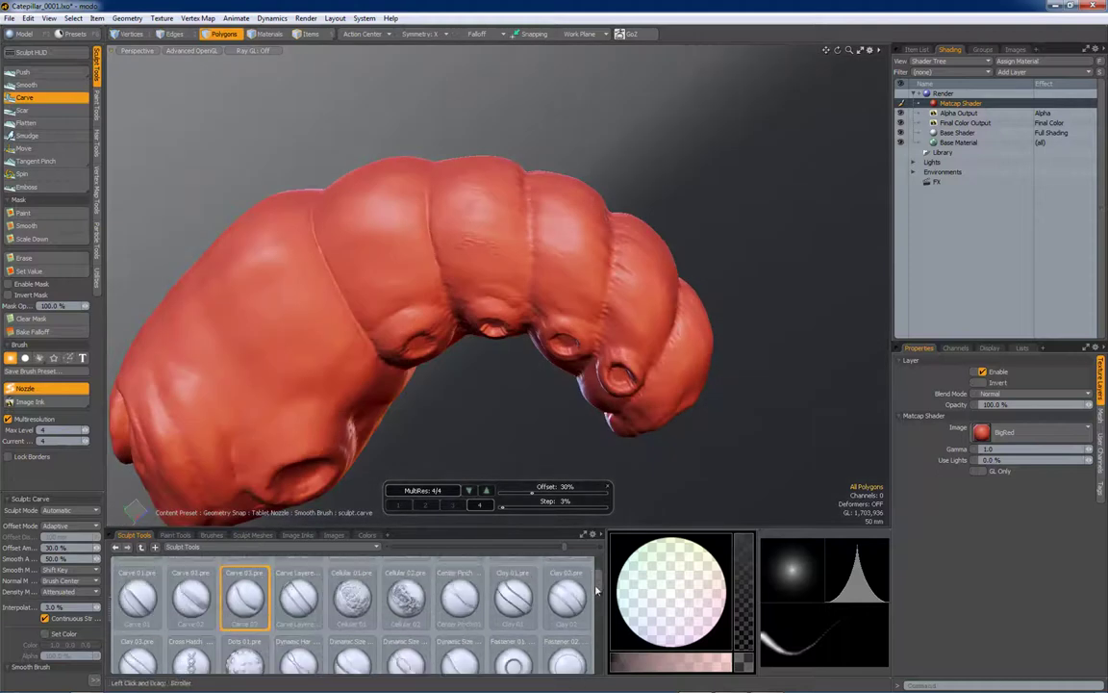
Step: Sculpt the tail end with Clay 01 at multiresolution level 4, adding elongated folds and small bumps around the rear opening
click(513, 595)
mouse_move(577, 288)
middle_down()
mouse_move(543, 263)
mouse_move(543, 334)
mouse_move(555, 301)
mouse_move(486, 290)
mouse_move(568, 286)
middle_up()
middle_drag(529, 192, 634, 289)
middle_drag(535, 231, 653, 294)
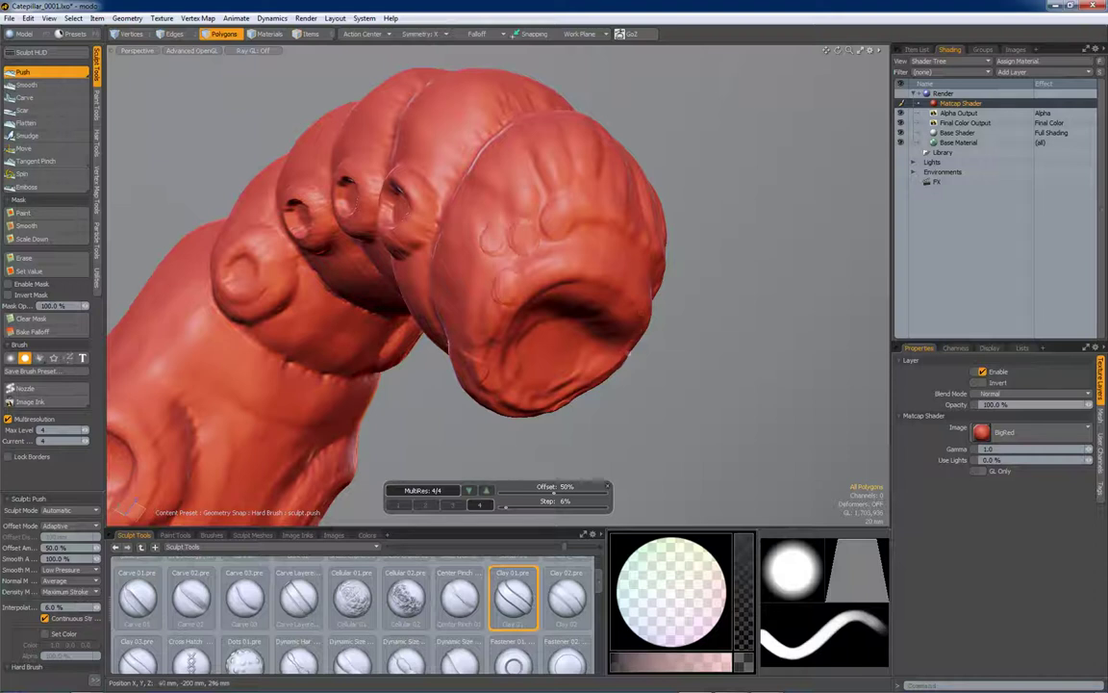
middle_drag(515, 279, 491, 308)
middle_drag(664, 281, 504, 228)
middle_drag(500, 289, 385, 269)
alt+drag(394, 220, 543, 310)
scroll(510, 229, up, 5)
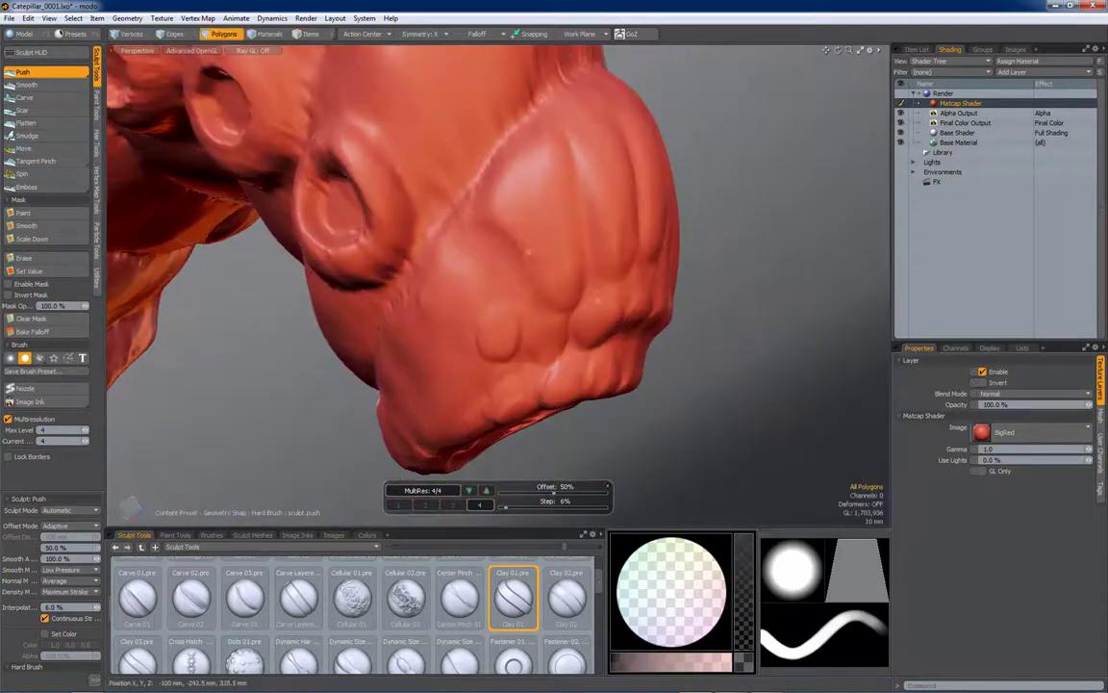
Step: Add curved skin wrinkles around and beneath the leg sockets on the middle segments with Clay 01
alt+drag(443, 240, 354, 193)
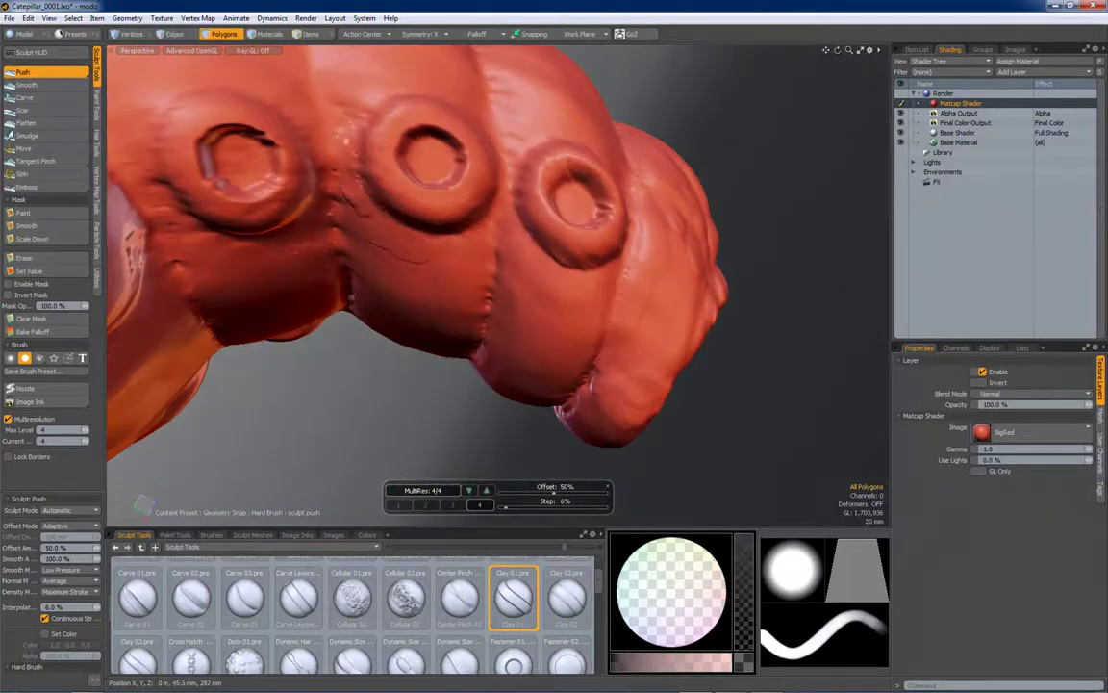
alt+drag(407, 242, 358, 200)
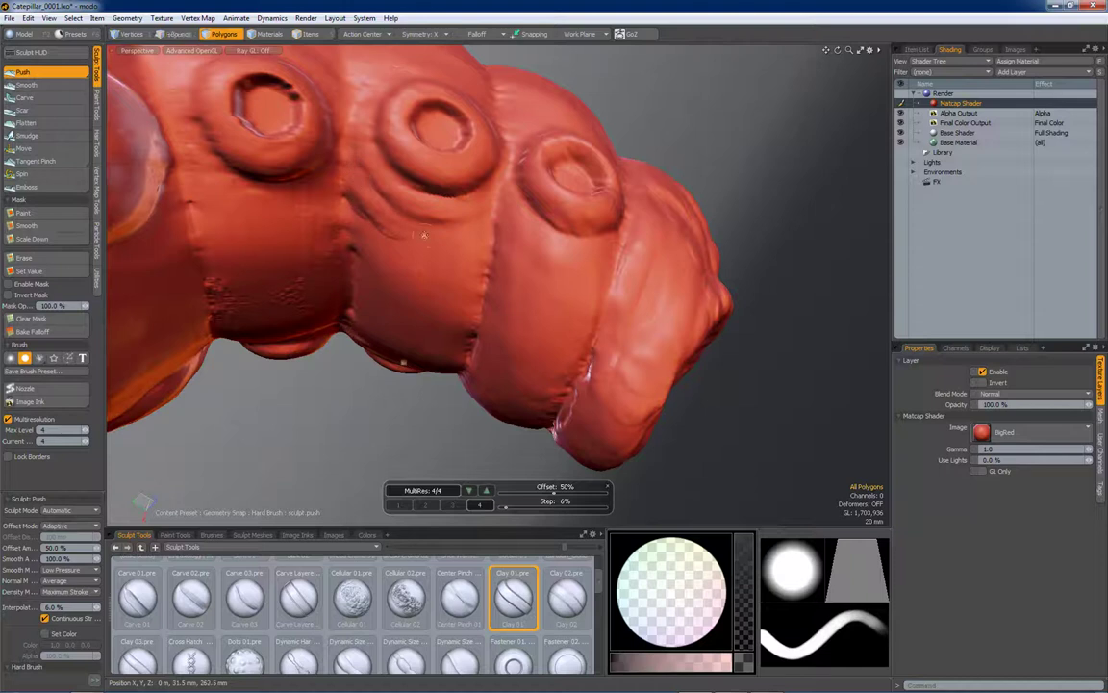
alt+drag(398, 228, 543, 308)
Step: Refine the eye rim and sculpt wrinkles around the eye, the mouth corner and the cheek folds with Clay 01
scroll(425, 211, up, 5)
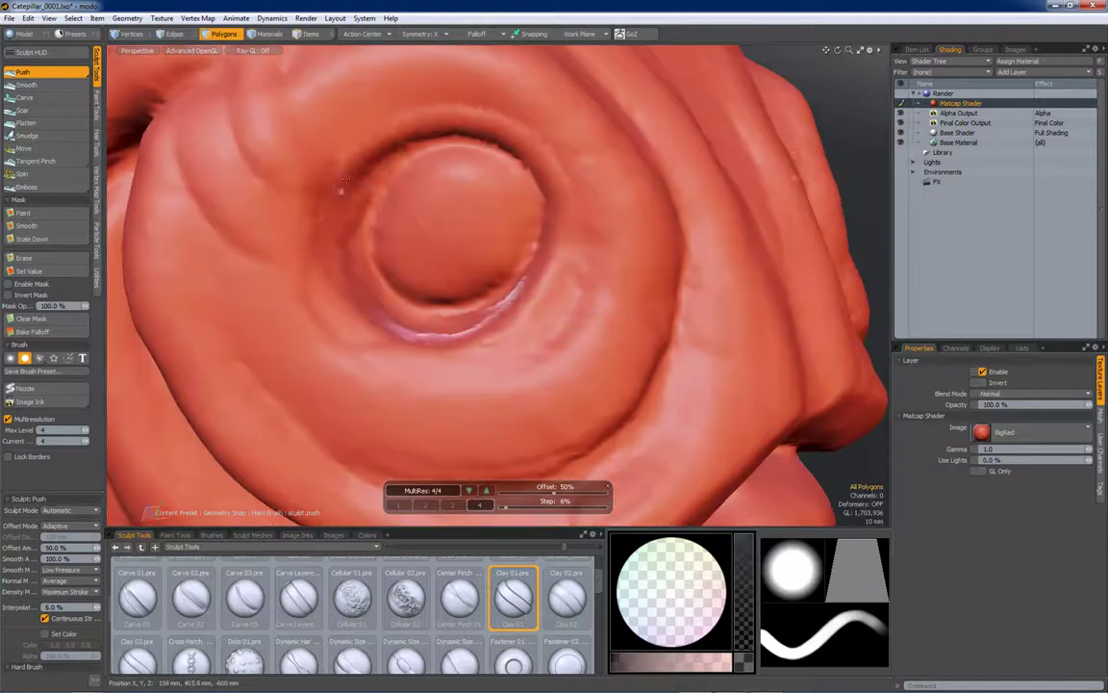
mouse_move(327, 202)
alt+mouse_down()
mouse_move(404, 115)
mouse_move(403, 165)
alt+mouse_up()
mouse_move(350, 213)
alt+mouse_down()
mouse_move(442, 113)
mouse_move(468, 135)
mouse_move(442, 240)
mouse_move(444, 289)
alt+mouse_up()
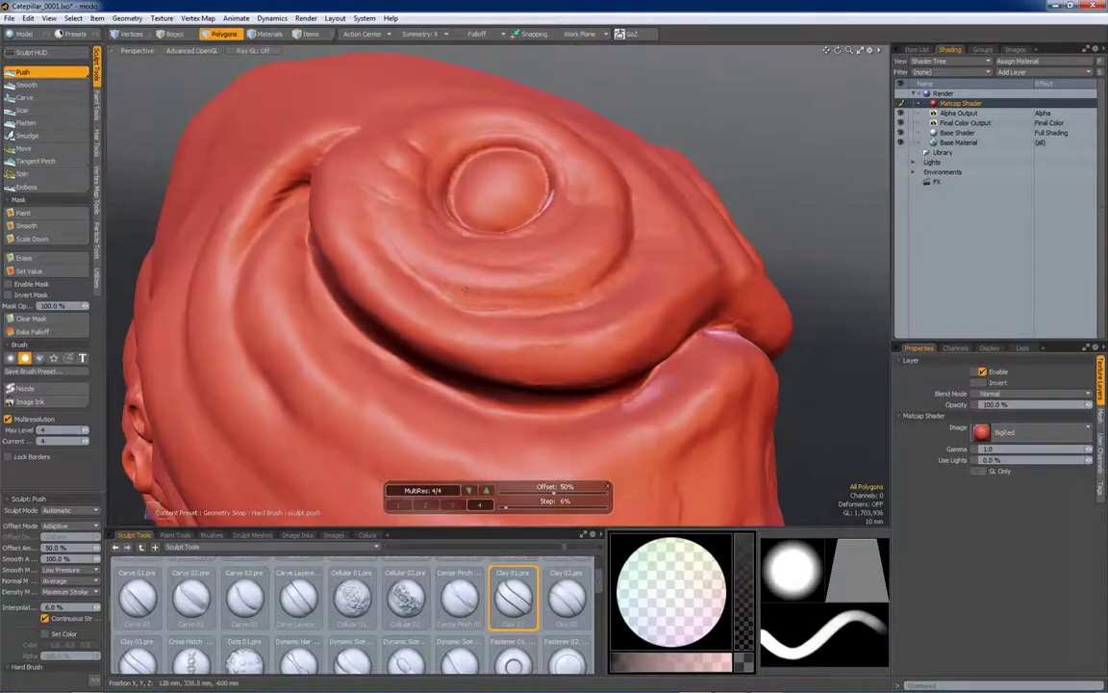
alt+drag(596, 257, 595, 281)
alt+drag(645, 173, 675, 129)
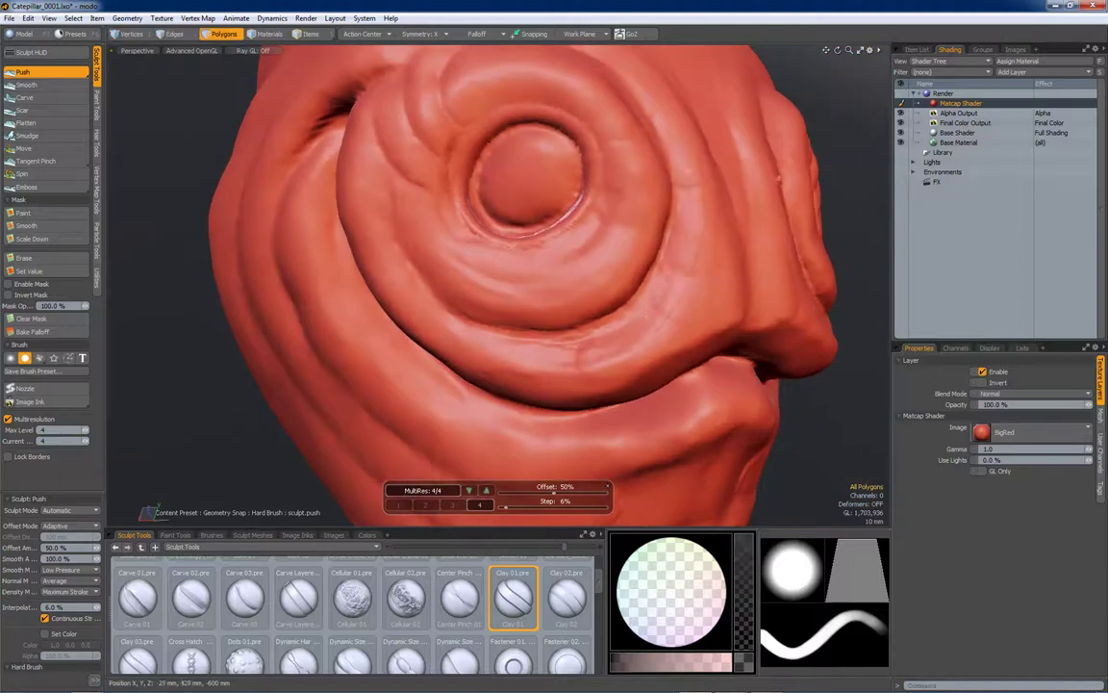
alt+drag(684, 289, 663, 297)
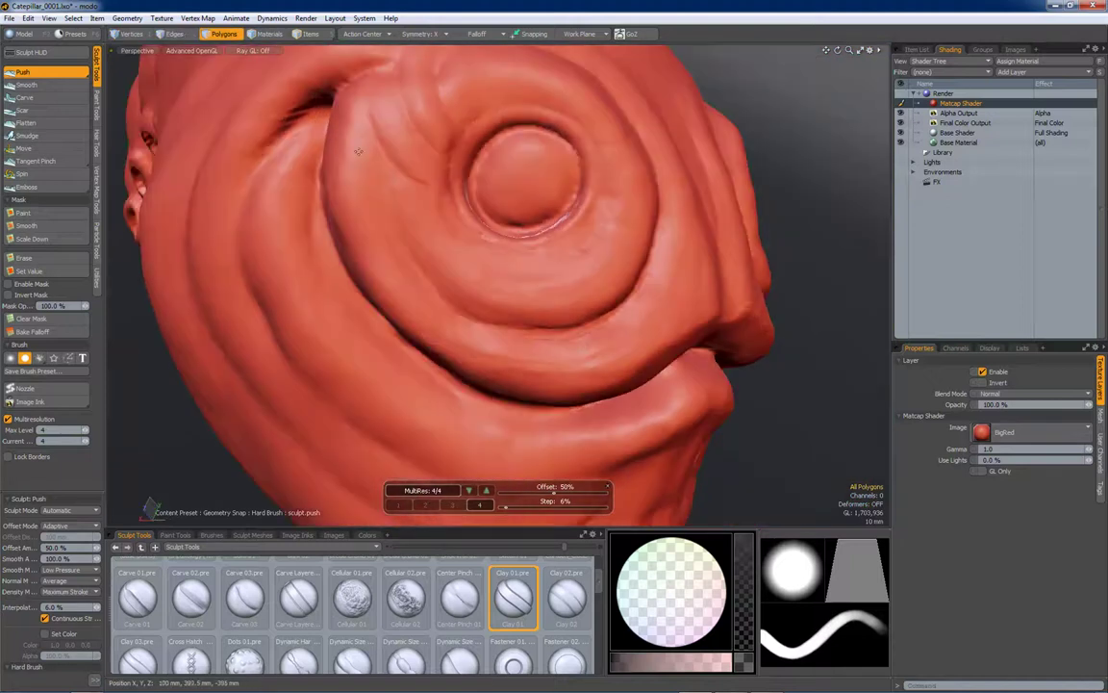
mouse_move(318, 231)
alt+mouse_down()
mouse_move(399, 213)
mouse_move(507, 216)
alt+mouse_up()
alt+drag(446, 253, 327, 240)
alt+drag(431, 175, 375, 264)
alt+drag(367, 309, 323, 299)
Step: Sculpt layered folds around the front leg socket and across the underside of the head with Clay 01
scroll(423, 269, down, 5)
alt+drag(423, 268, 287, 261)
scroll(480, 265, up, 8)
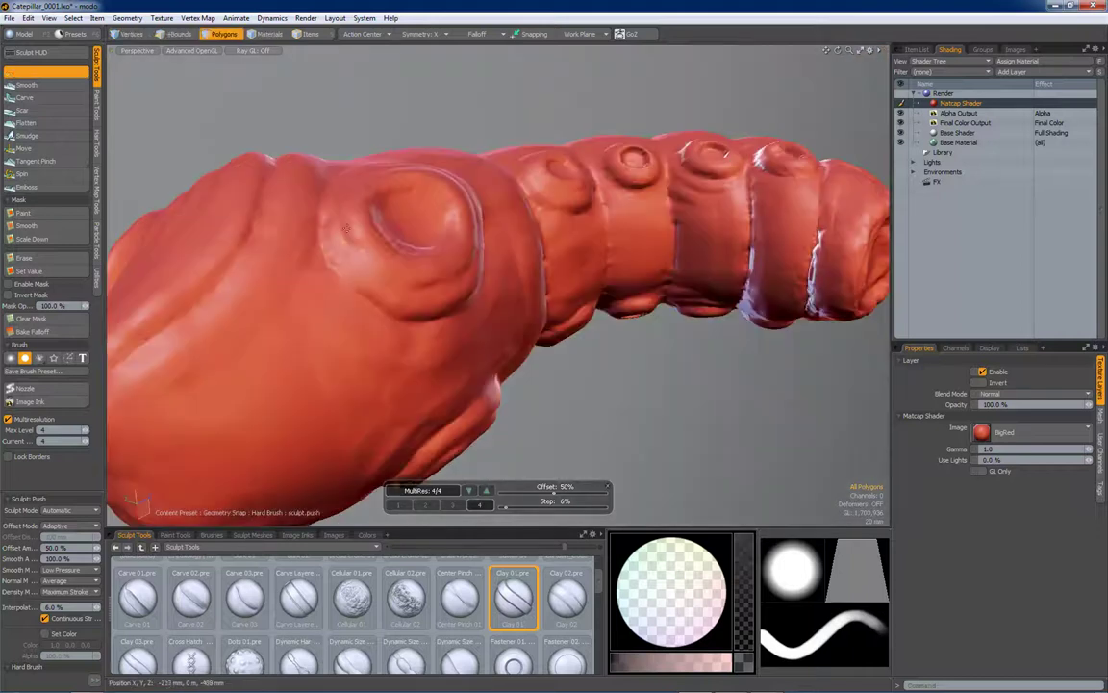
alt+drag(417, 472, 451, 420)
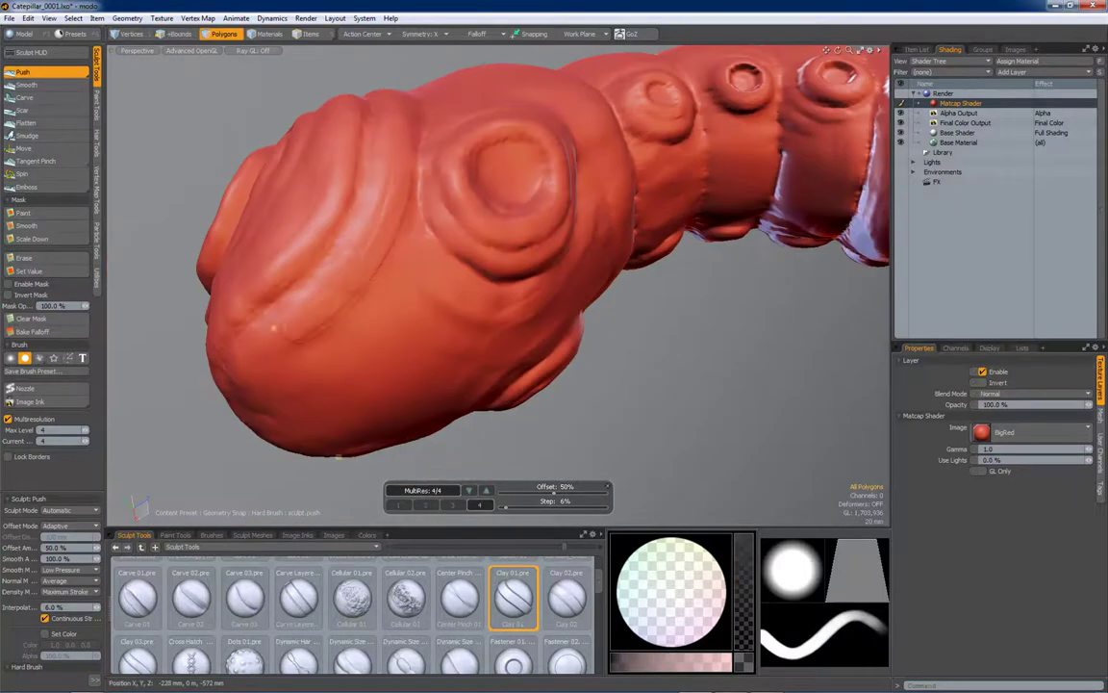
alt+drag(366, 444, 396, 419)
Step: Sculpt a raised oval plate on the back of the head, behind the round forehead dent, with Clay 01
alt+drag(288, 283, 418, 257)
alt+drag(416, 319, 385, 339)
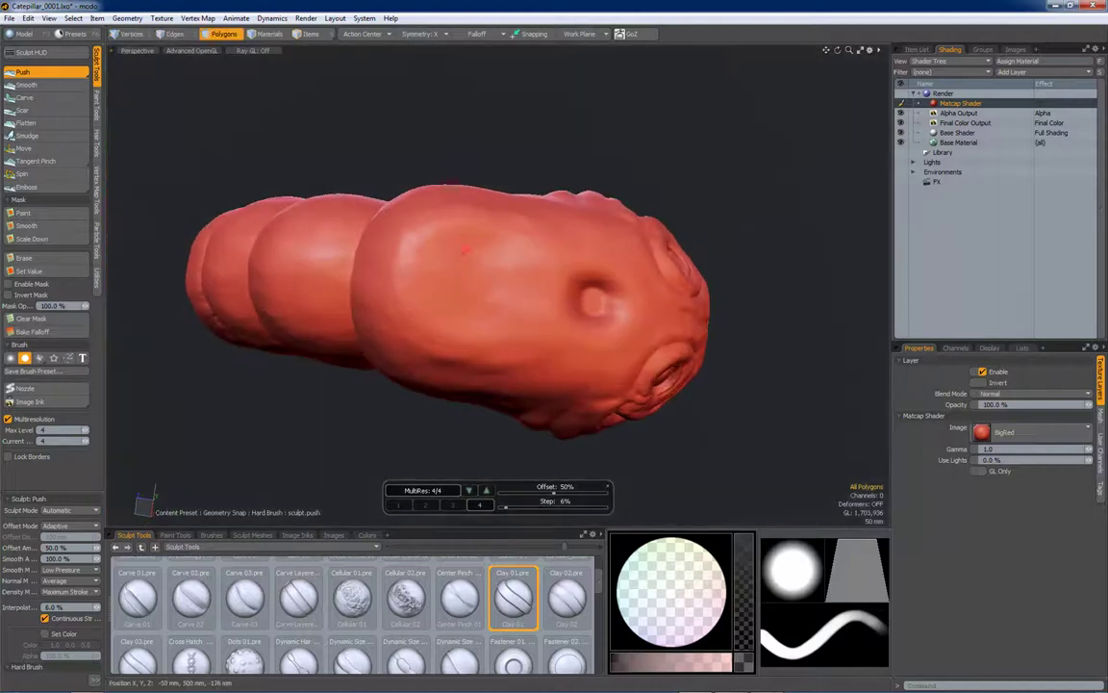
alt+drag(541, 289, 472, 337)
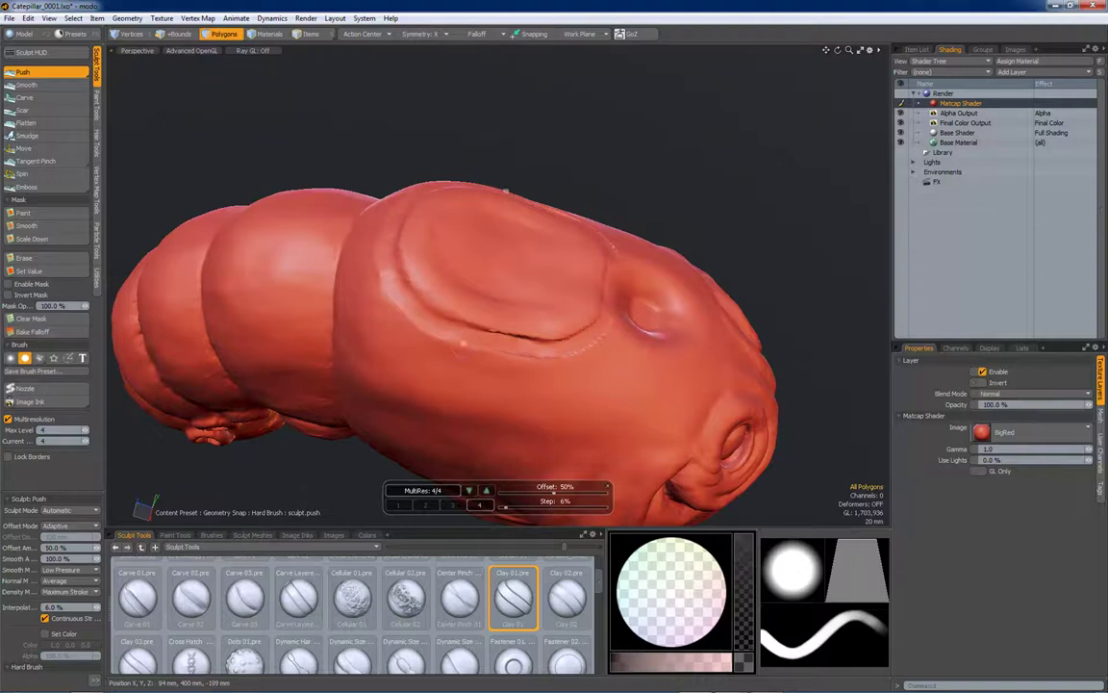
alt+drag(437, 218, 447, 289)
mouse_move(369, 250)
alt+mouse_down()
mouse_move(526, 281)
mouse_move(351, 262)
alt+mouse_up()
Step: Carve finer creases into the skin folds of the head with the Carve 02 brush
click(191, 596)
alt+drag(598, 272, 488, 221)
mouse_move(500, 287)
alt+mouse_down()
mouse_move(502, 327)
mouse_move(553, 366)
alt+mouse_up()
Step: Sharpen the mouth crease and the edges around the eye with the Center Pinch brush
scroll(595, 604, down, 2)
scroll(594, 604, up, 2)
click(459, 586)
alt+drag(461, 289, 346, 259)
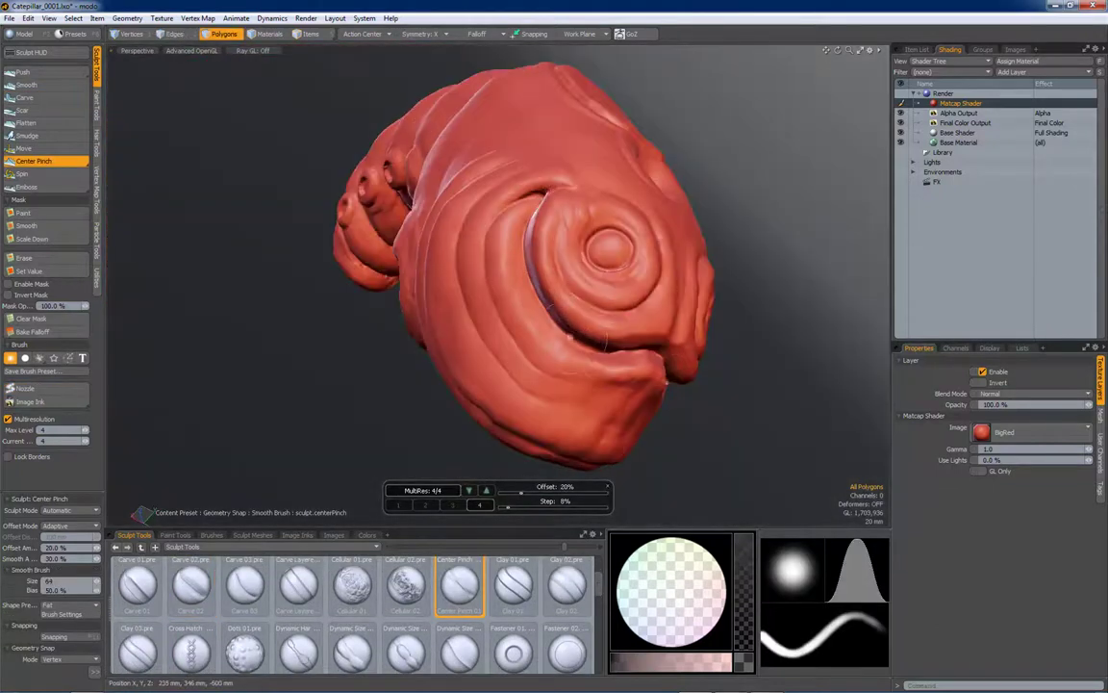
scroll(597, 279, up, 3)
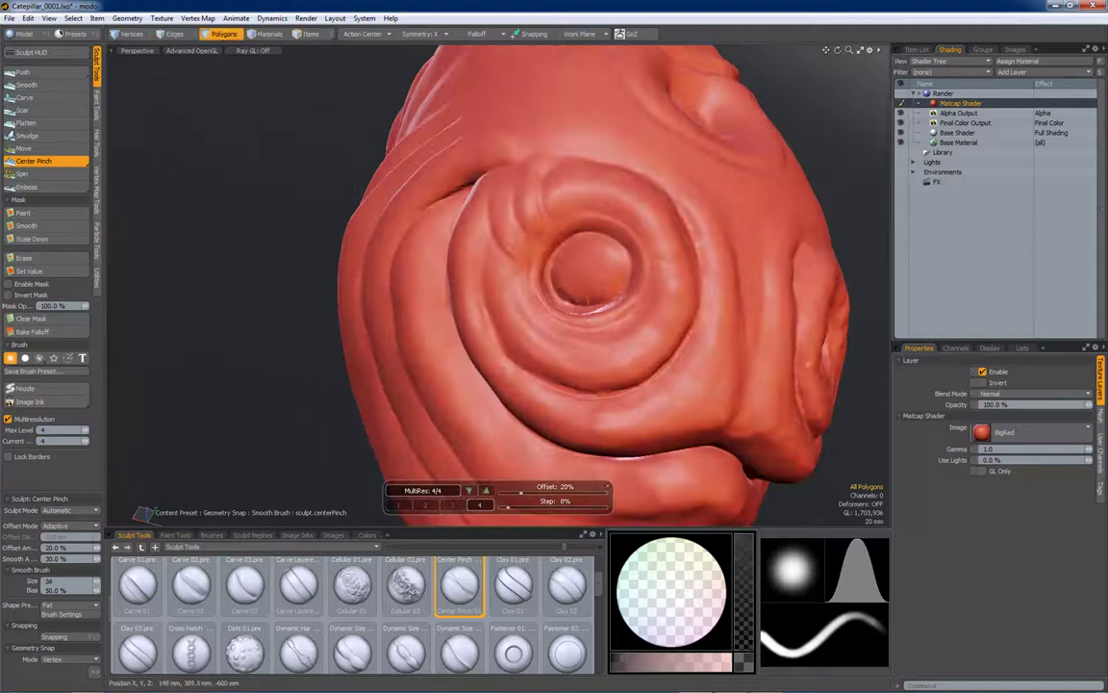
alt+drag(577, 308, 500, 318)
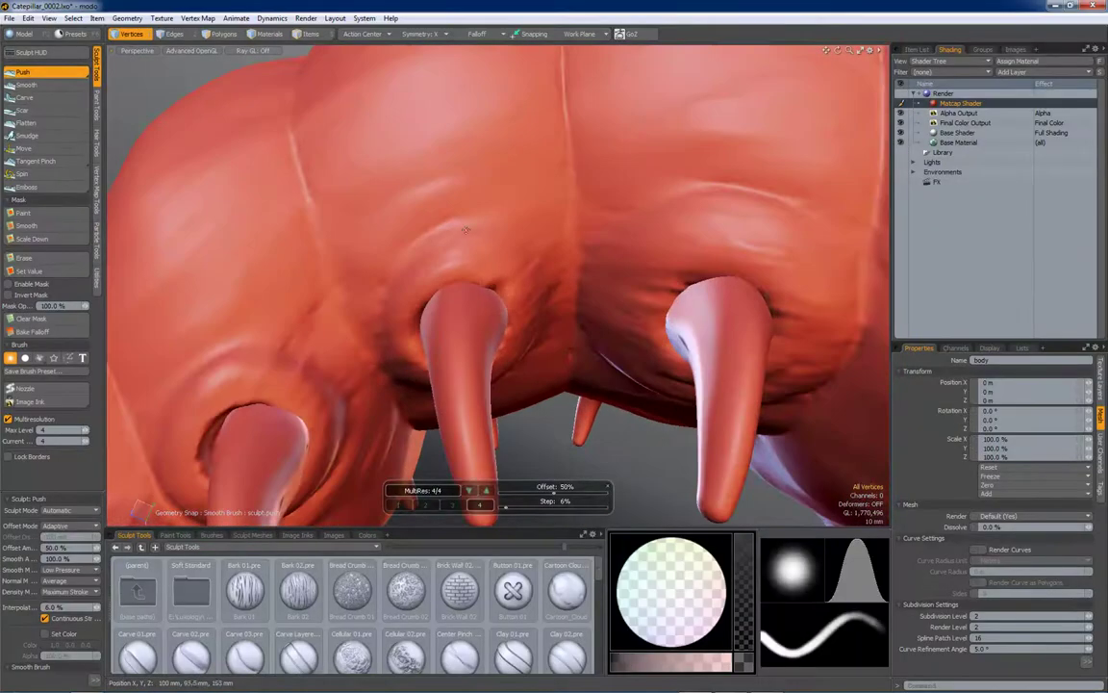
Step: Sculpt bulging skin folds and wrinkles on the body around the leg bases with the smooth Push brush
mouse_move(466, 229)
alt+mouse_down()
mouse_move(452, 308)
mouse_move(468, 379)
mouse_move(540, 329)
mouse_move(377, 237)
mouse_move(500, 259)
alt+mouse_up()
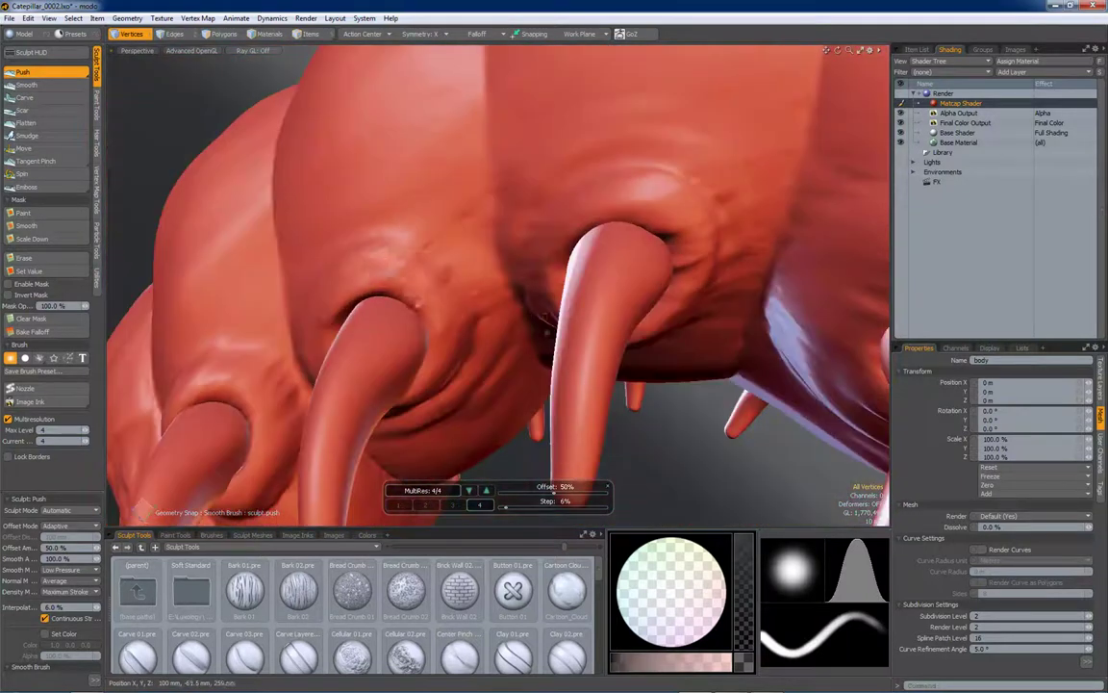
alt+drag(441, 292, 383, 271)
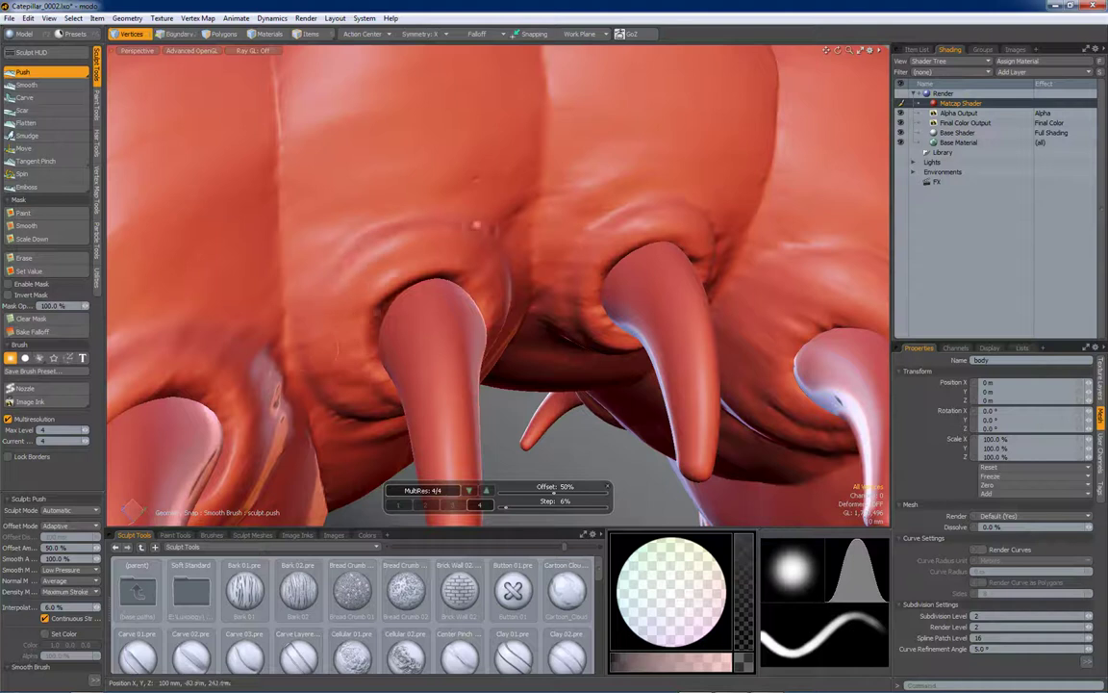
alt+drag(604, 270, 475, 296)
mouse_move(426, 252)
alt+mouse_down()
mouse_move(433, 234)
mouse_move(438, 242)
alt+mouse_up()
alt+drag(453, 306, 520, 188)
Step: Carve fine wrinkles into the body's skin with the Carve 03 brush
click(244, 649)
mouse_move(404, 264)
alt+mouse_down()
mouse_move(413, 239)
mouse_move(550, 293)
mouse_move(452, 270)
alt+mouse_up()
alt+drag(623, 210, 597, 213)
alt+drag(652, 204, 471, 303)
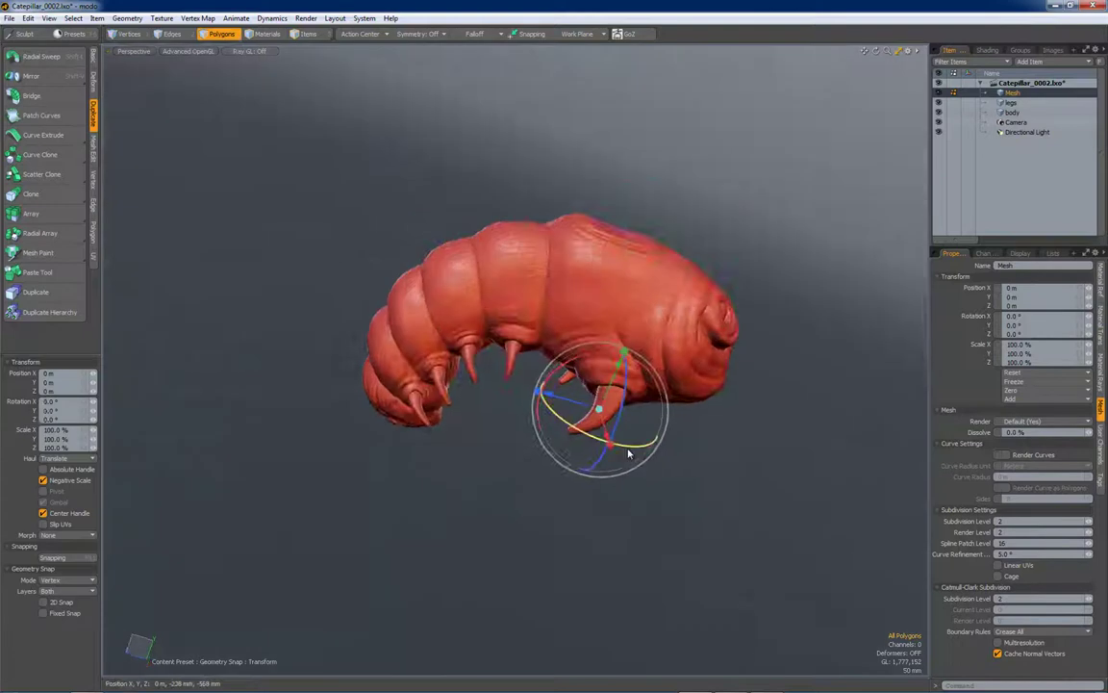
Step: Shape the separate spike mesh at the caterpillar's rear into a curved, pointed tail with the Move brush
alt+drag(423, 337, 327, 337)
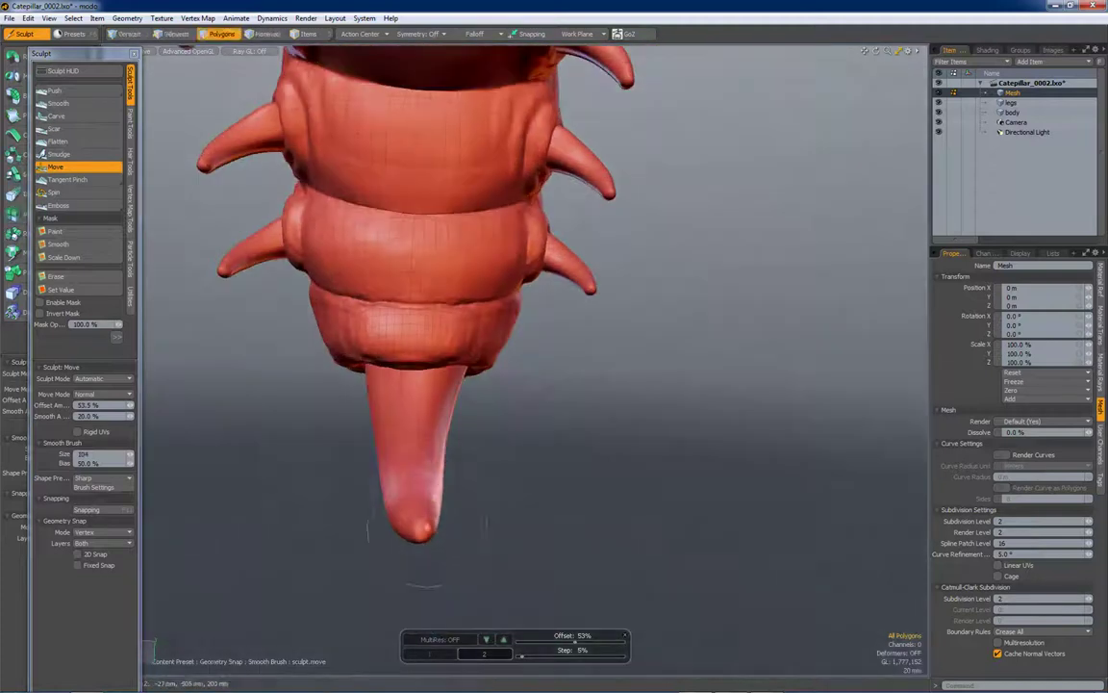
mouse_move(426, 529)
alt+mouse_down()
mouse_move(470, 495)
mouse_move(440, 520)
alt+mouse_up()
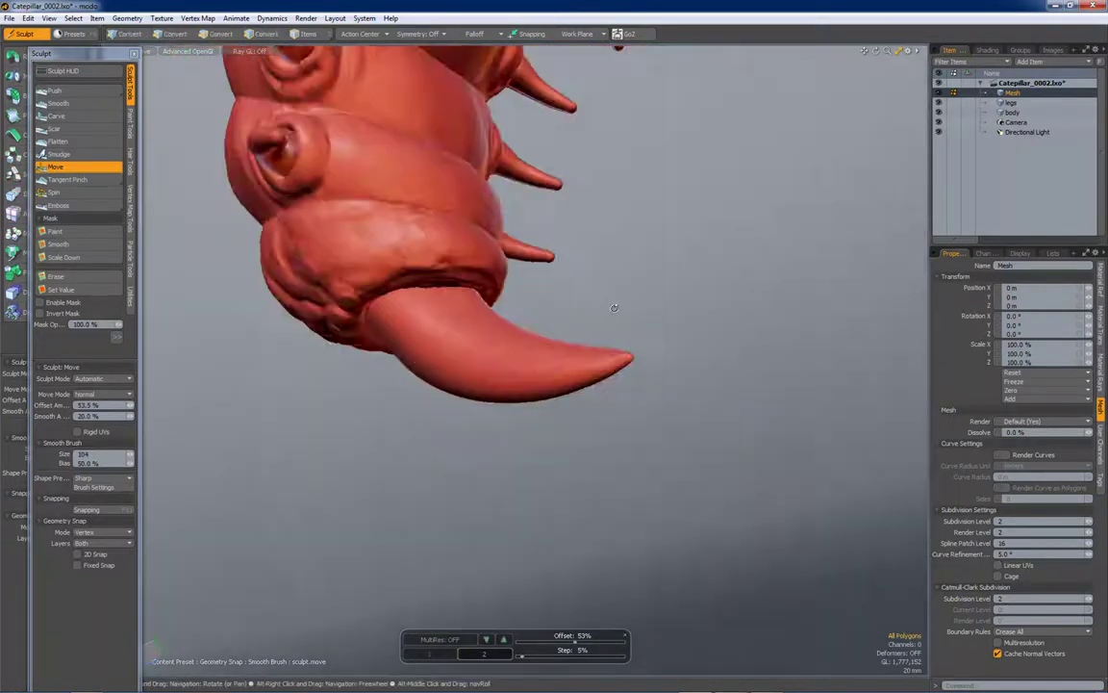
Step: Taper the selected tail spike toward its tip by scaling it with a linear falloff
scroll(563, 356, up, 2)
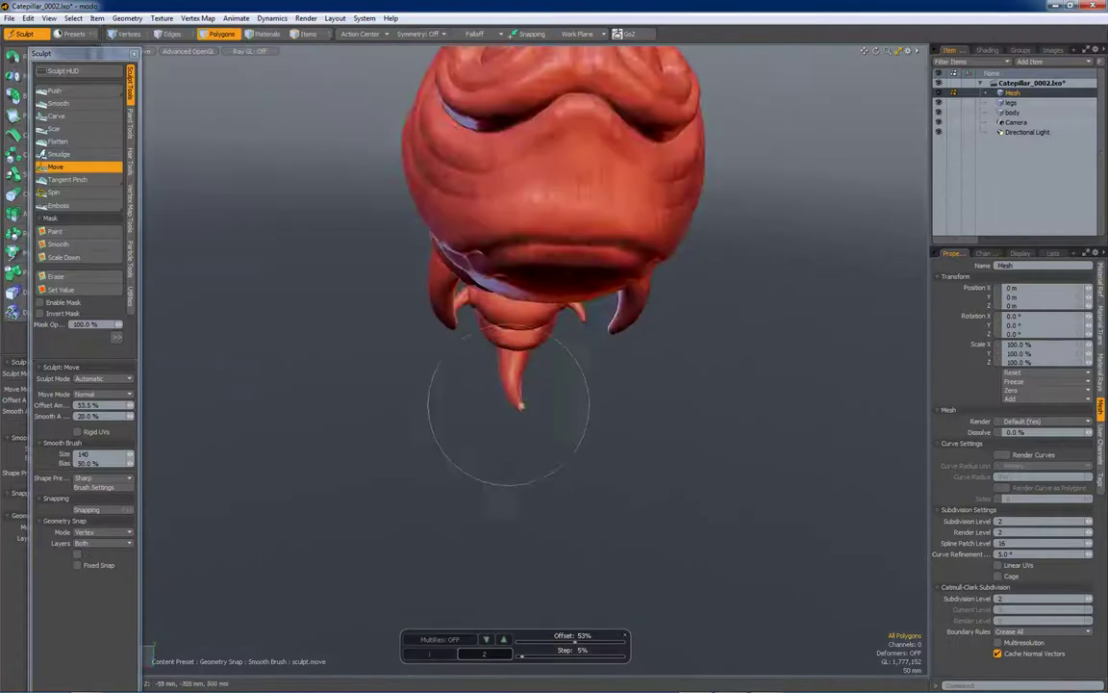
scroll(504, 374, up, 3)
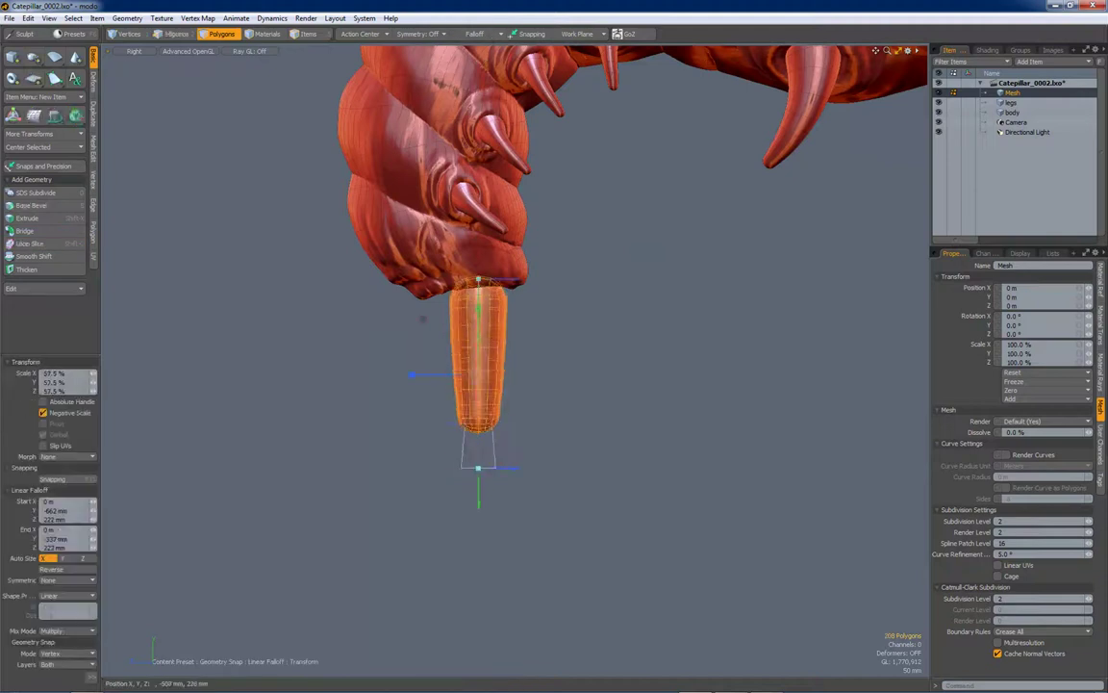
key(q)
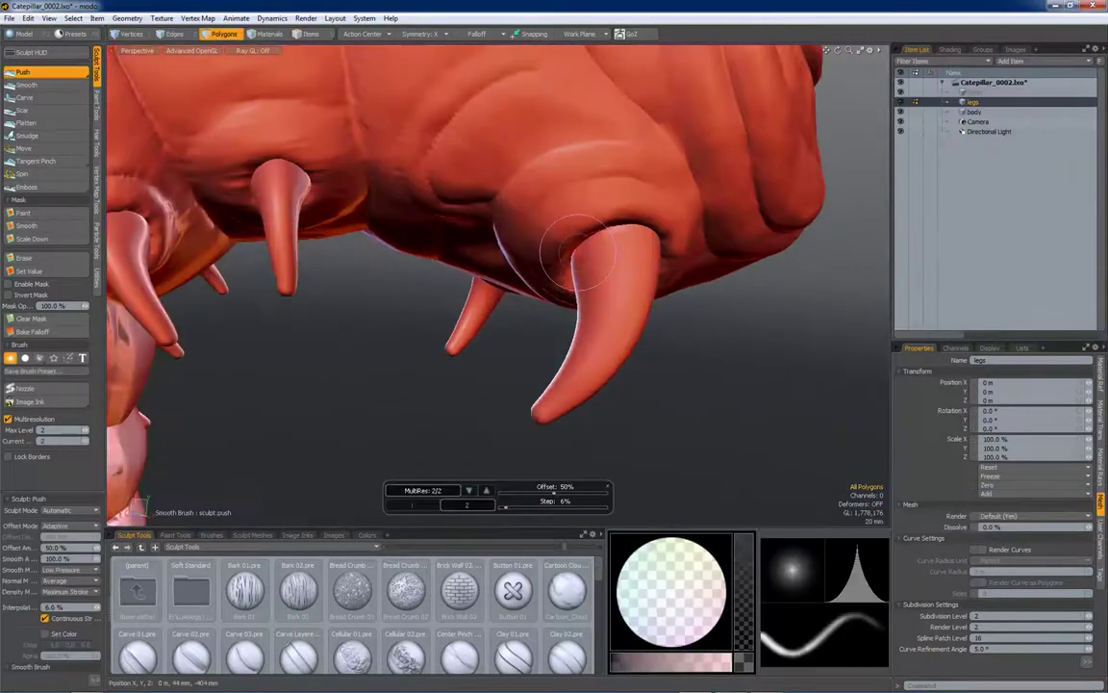
Step: Refine the curved legs and tail on the legs mesh with the Move and smooth Push brushes, adding lengthwise ridges to the tail
mouse_move(576, 252)
alt+mouse_down()
mouse_move(433, 318)
mouse_move(340, 216)
mouse_move(623, 332)
mouse_move(452, 259)
alt+mouse_up()
click(23, 148)
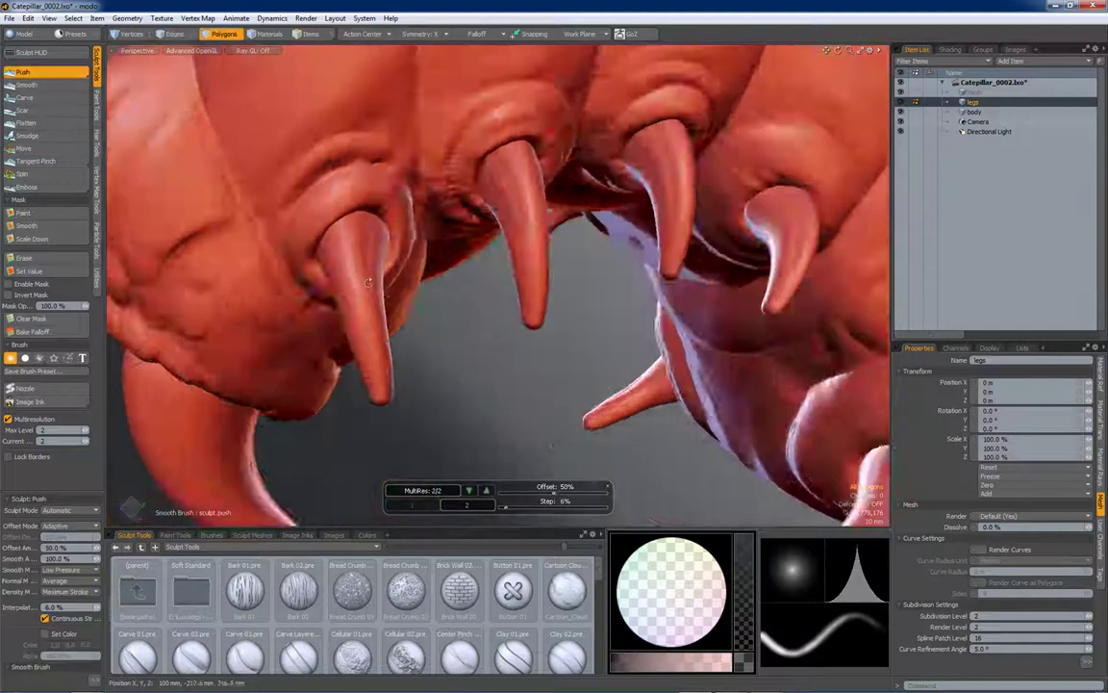
mouse_move(461, 289)
alt+mouse_down()
mouse_move(536, 189)
mouse_move(738, 502)
mouse_move(846, 289)
mouse_move(972, 113)
alt+mouse_up()
alt+drag(550, 411, 881, 490)
alt+drag(577, 385, 500, 370)
alt+drag(570, 245, 529, 257)
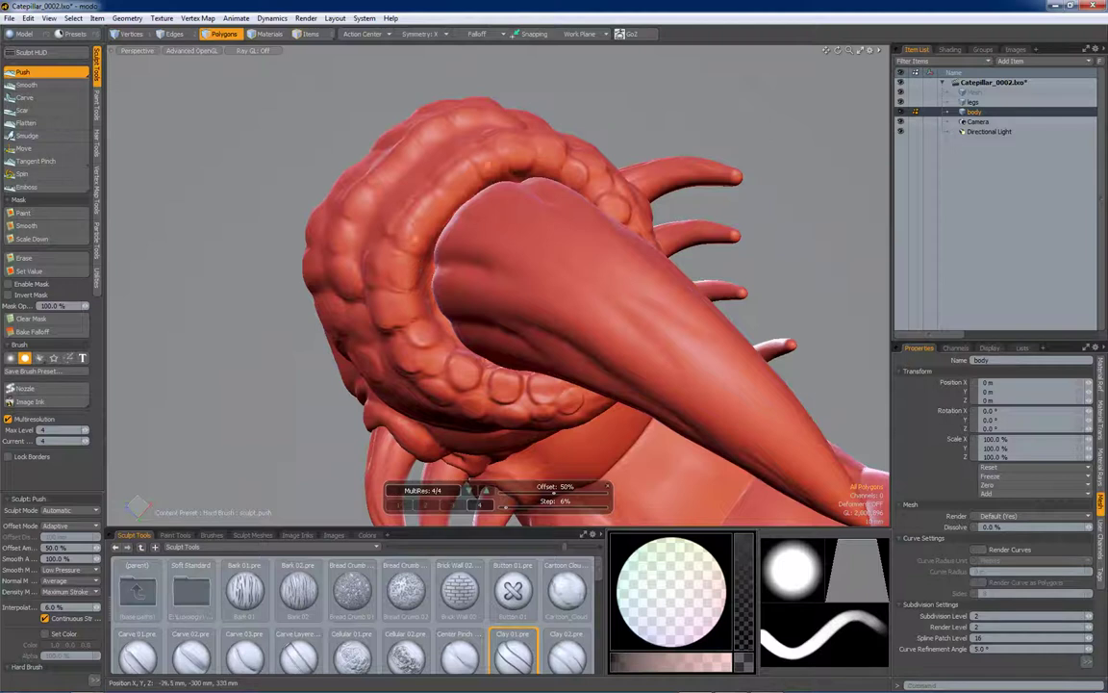
Step: Build up lumpy bumps and skin folds on the body's rear segment around the tail base with the Clay 01 brush
alt+drag(420, 253, 477, 346)
alt+drag(627, 327, 629, 388)
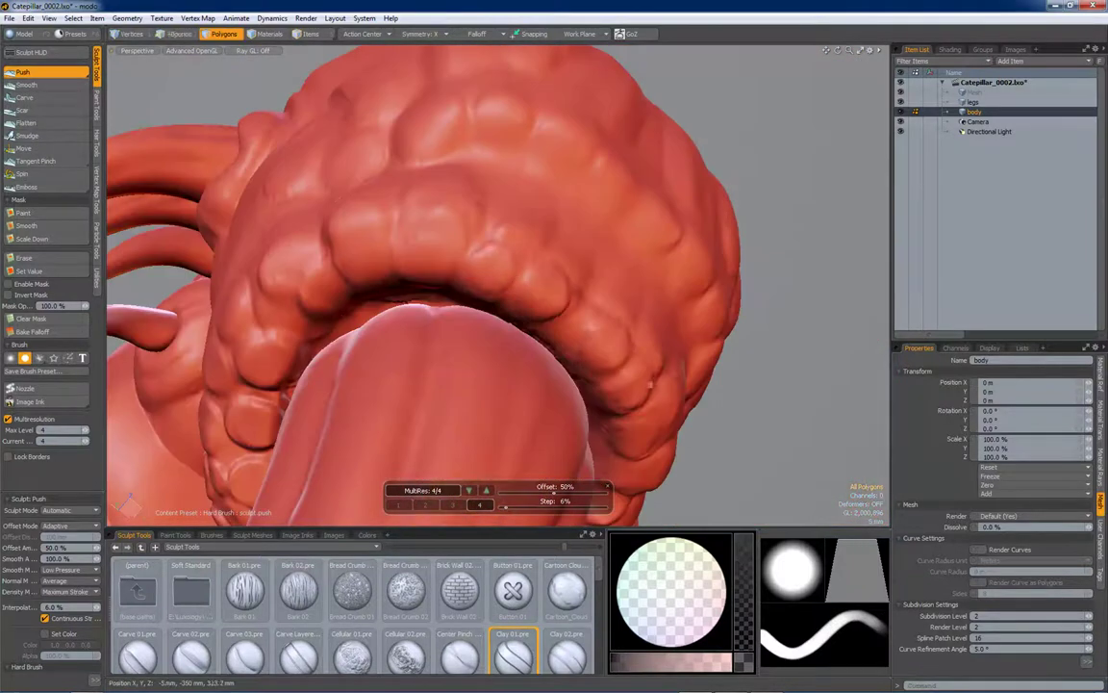
alt+drag(416, 265, 419, 285)
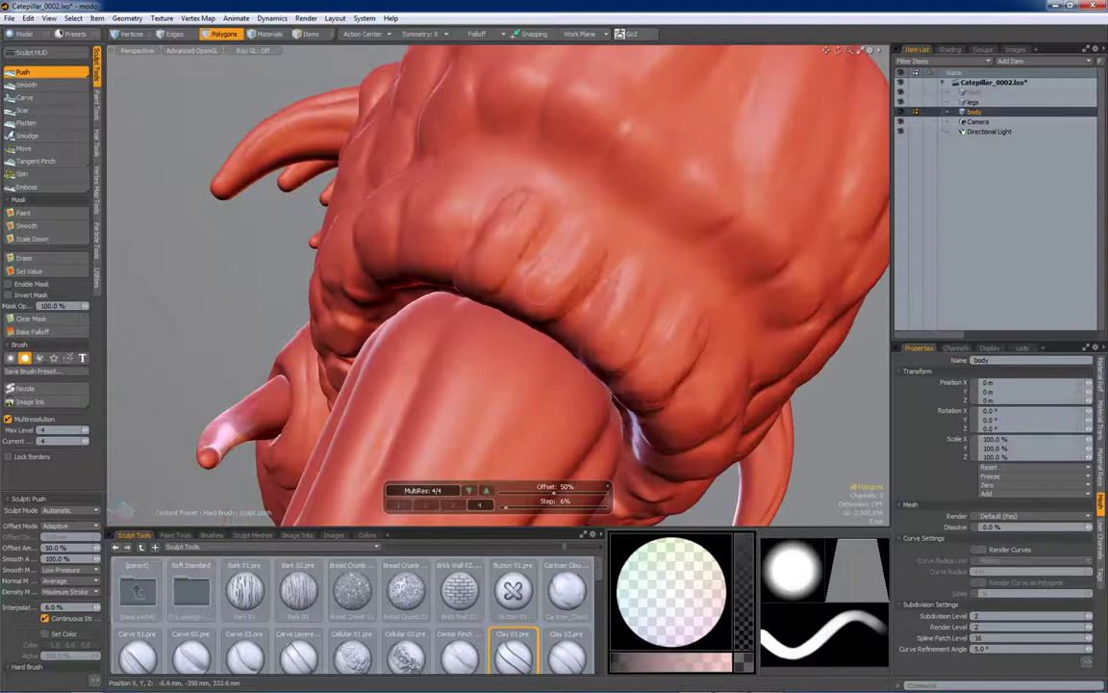
alt+drag(597, 246, 600, 279)
alt+drag(467, 274, 471, 298)
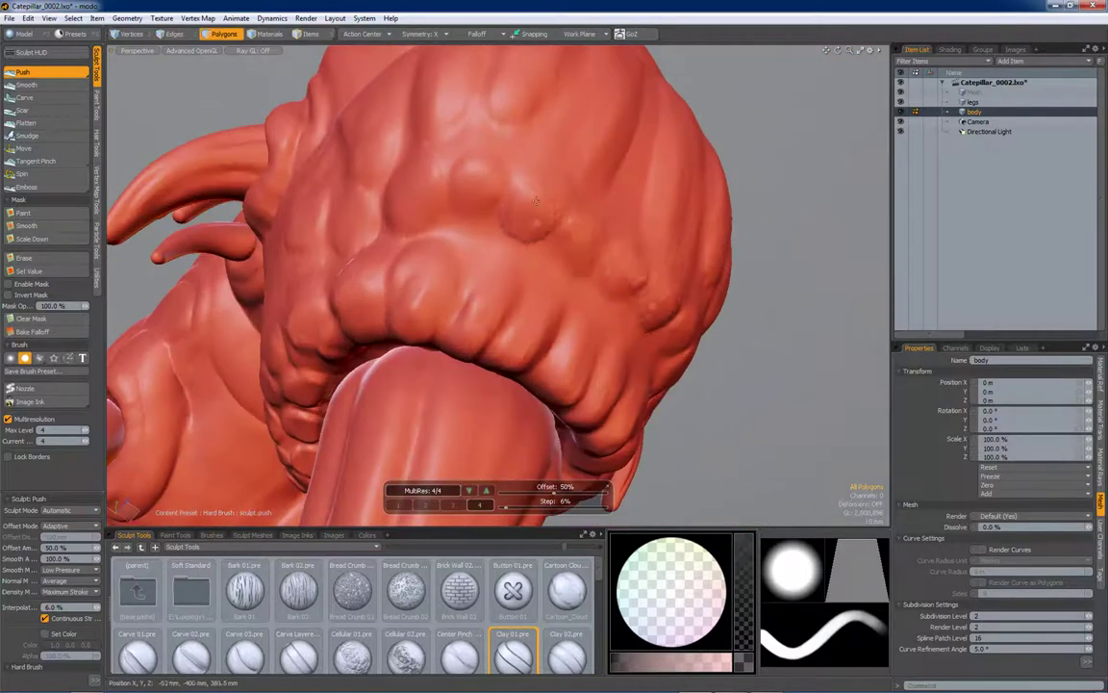
alt+drag(574, 245, 515, 255)
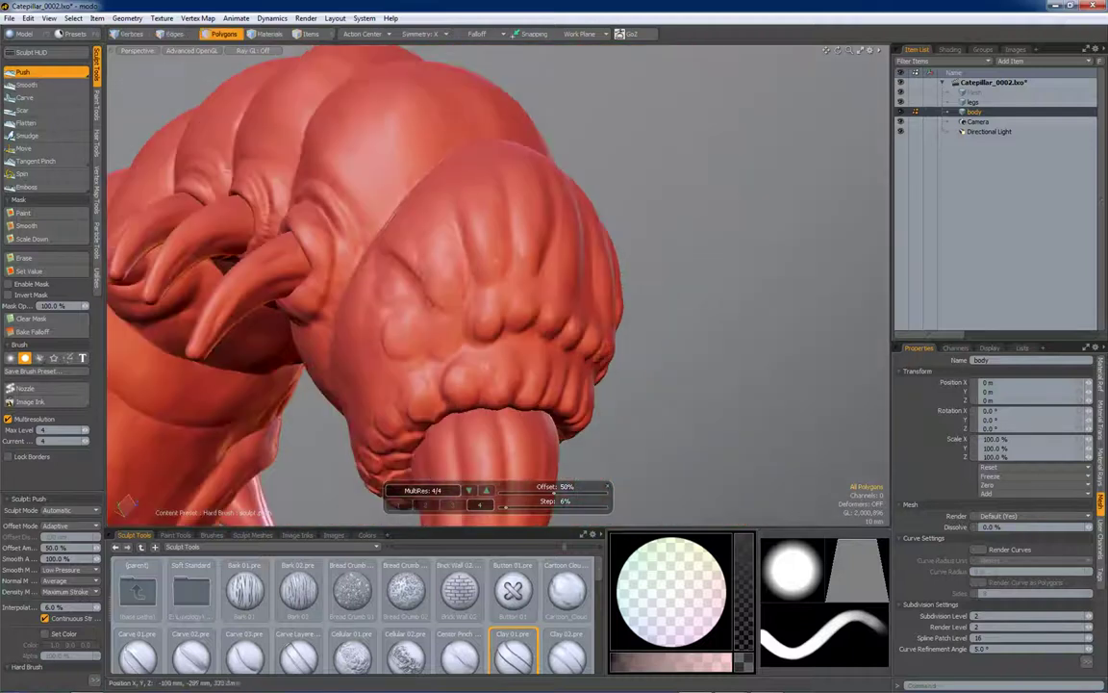
alt+drag(406, 273, 380, 288)
Step: Switch to a full-screen viewport and sculpt wrinkles across the side of the head with the hard Push brush
scroll(397, 294, down, 5)
scroll(374, 294, up, 5)
scroll(387, 270, down, 5)
key(ctrl+tab)
scroll(391, 255, up, 5)
alt+drag(384, 284, 332, 298)
alt+drag(536, 300, 457, 306)
alt+drag(534, 366, 553, 365)
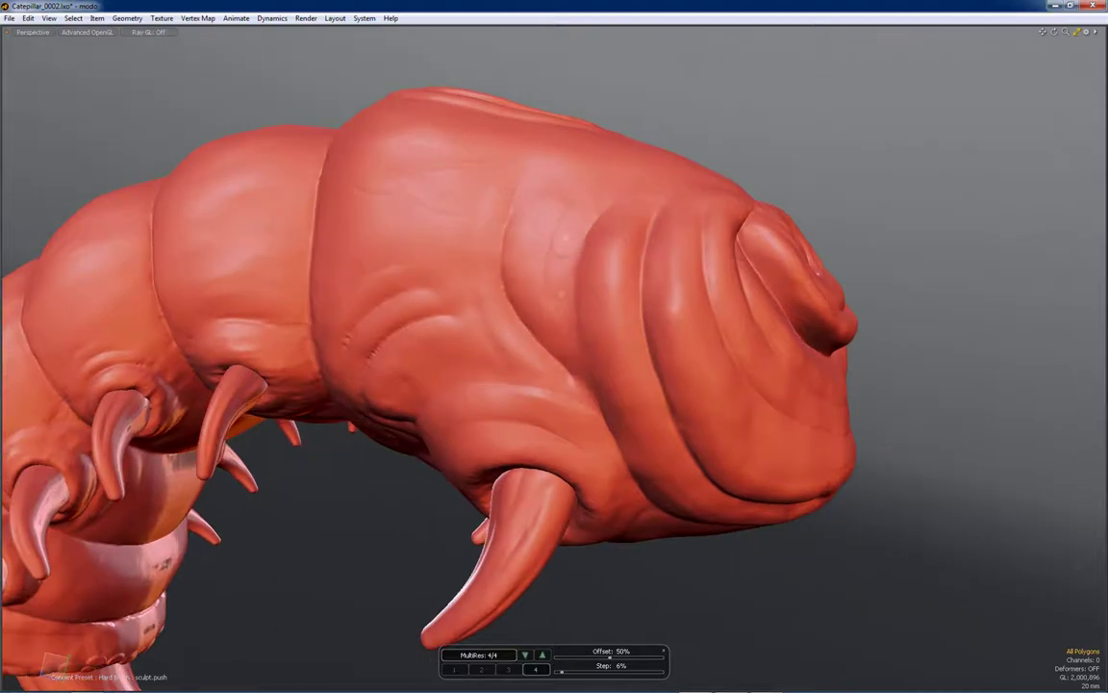
Step: Sculpt deeper skin folds around the front leg's socket beneath the head with the hard Push brush
alt+drag(590, 203, 476, 288)
alt+drag(577, 312, 520, 436)
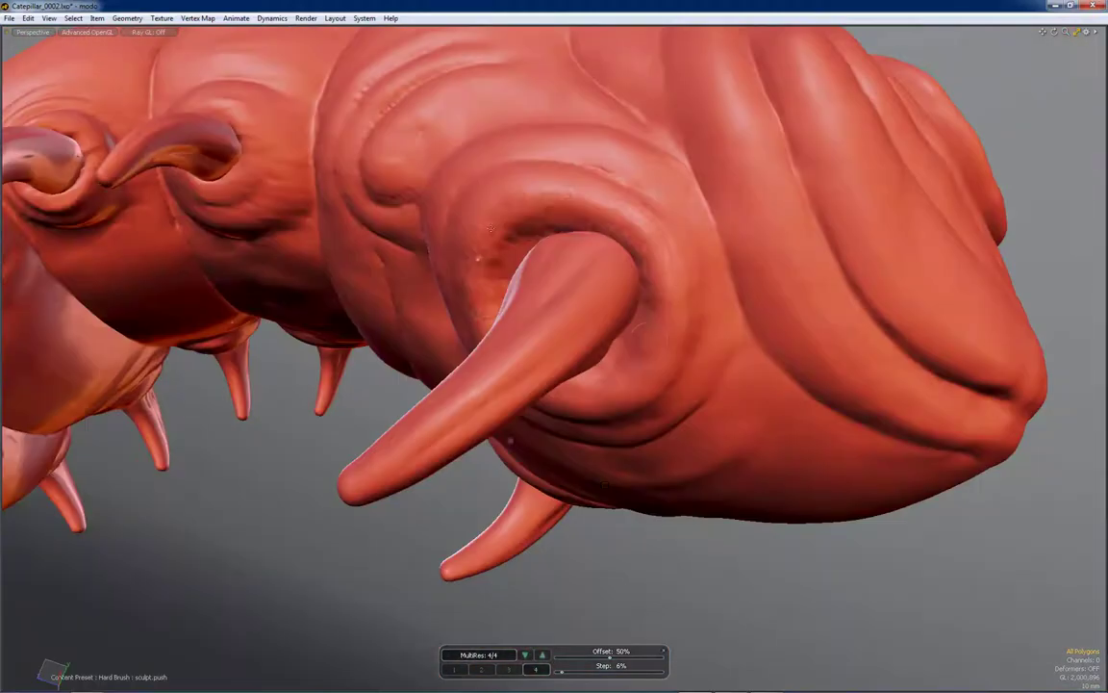
alt+drag(646, 337, 482, 229)
alt+drag(406, 281, 528, 284)
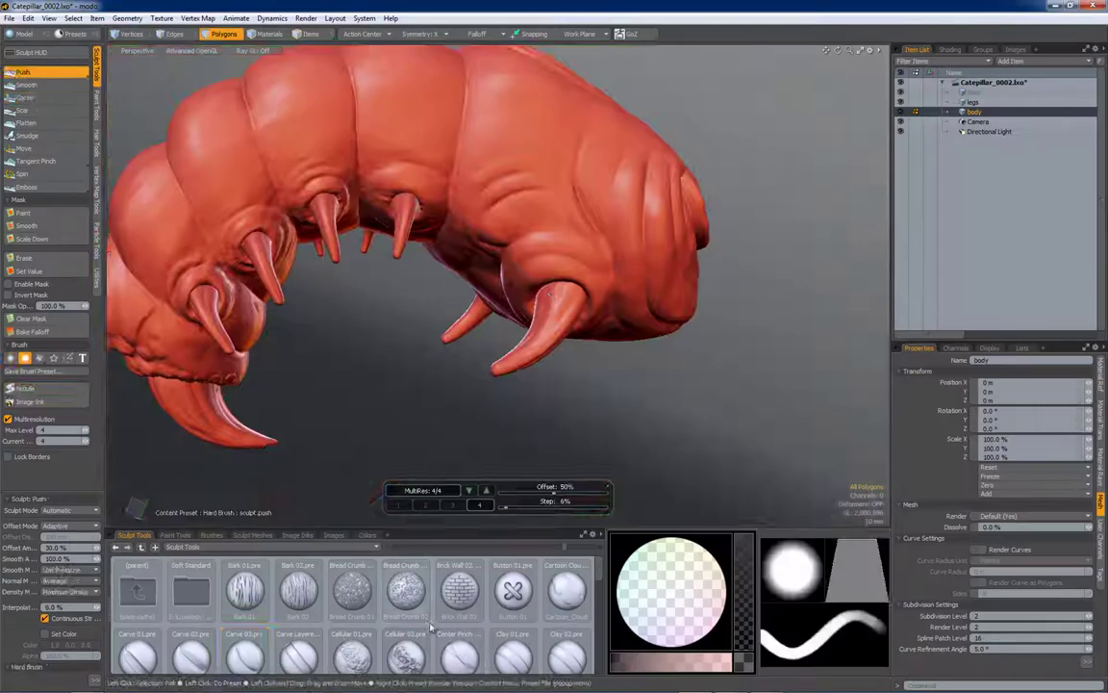
Step: Sharpen the creases between the body's skin folds with the Center Pinch brush
mouse_move(452, 288)
alt+mouse_down()
mouse_move(513, 241)
mouse_move(625, 202)
alt+mouse_up()
alt+drag(523, 246, 527, 362)
mouse_move(642, 368)
alt+mouse_down()
mouse_move(550, 399)
mouse_move(507, 358)
mouse_move(499, 290)
alt+mouse_up()
alt+drag(490, 368, 510, 310)
click(460, 649)
alt+drag(457, 410, 608, 254)
alt+drag(689, 234, 544, 308)
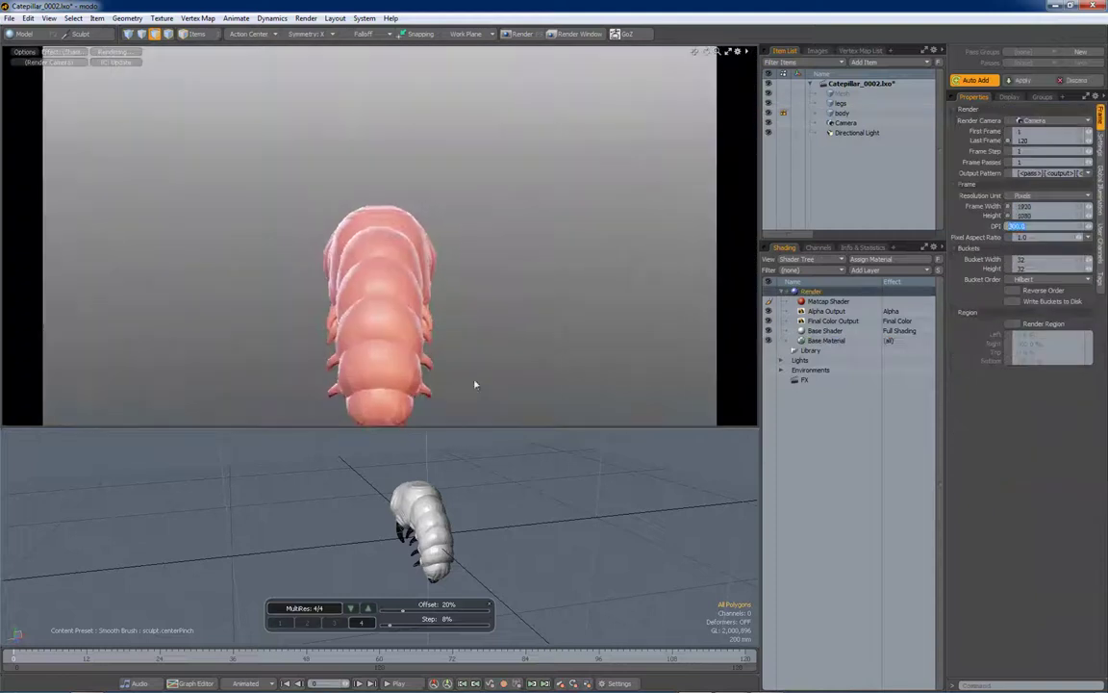
Step: Save the scene as Catepillar_0003.lxo and frame the caterpillar in a three-quarter side view through the render camera
click(9, 18)
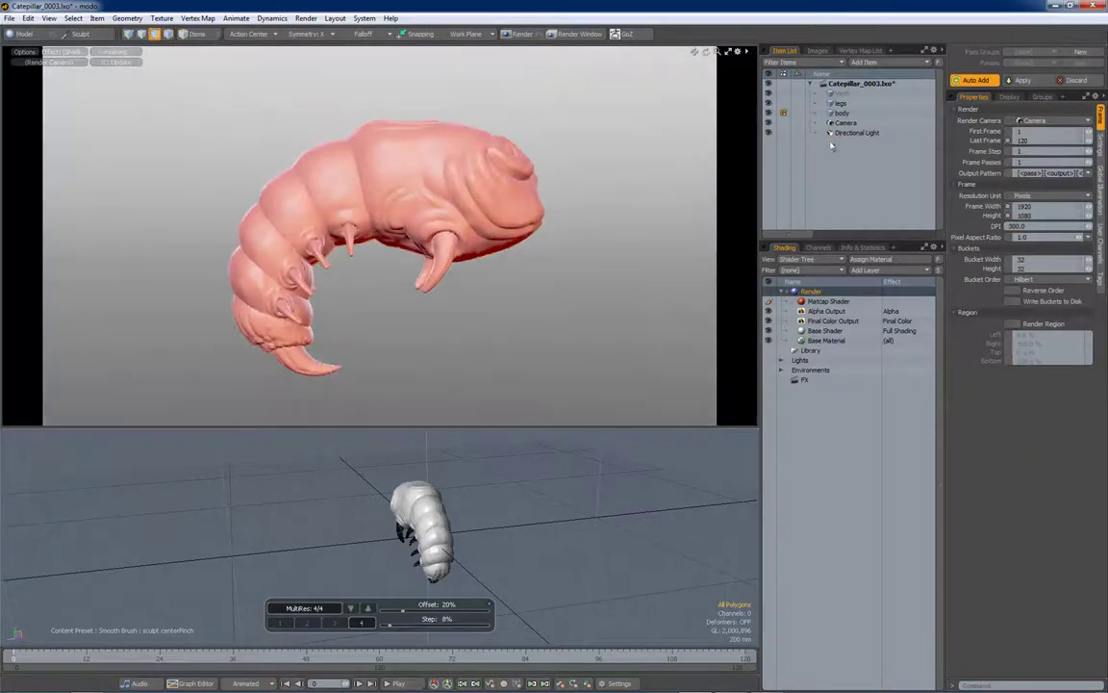
click(845, 123)
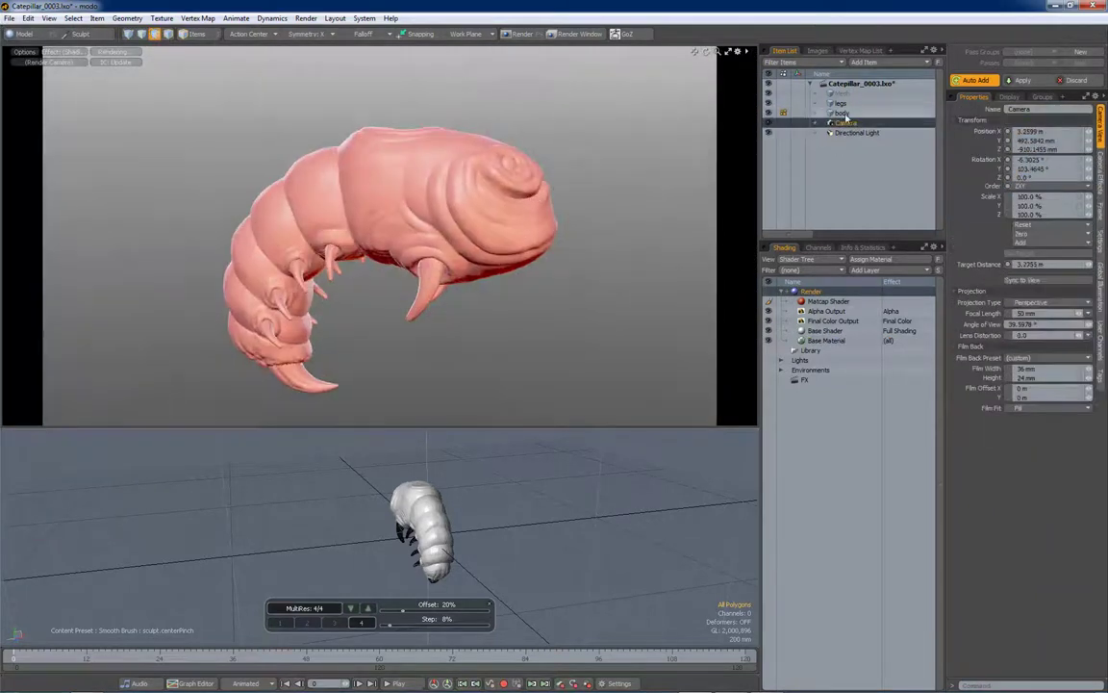
Step: Select the body mesh to access its Catmull-Clark subdivision settings
click(842, 112)
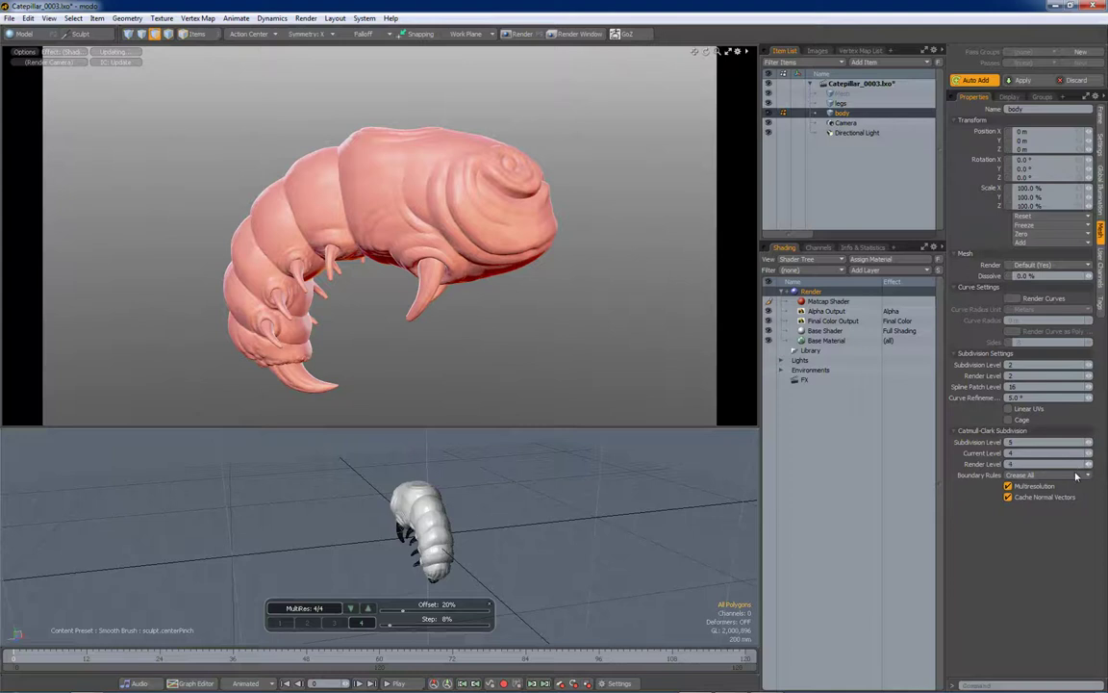